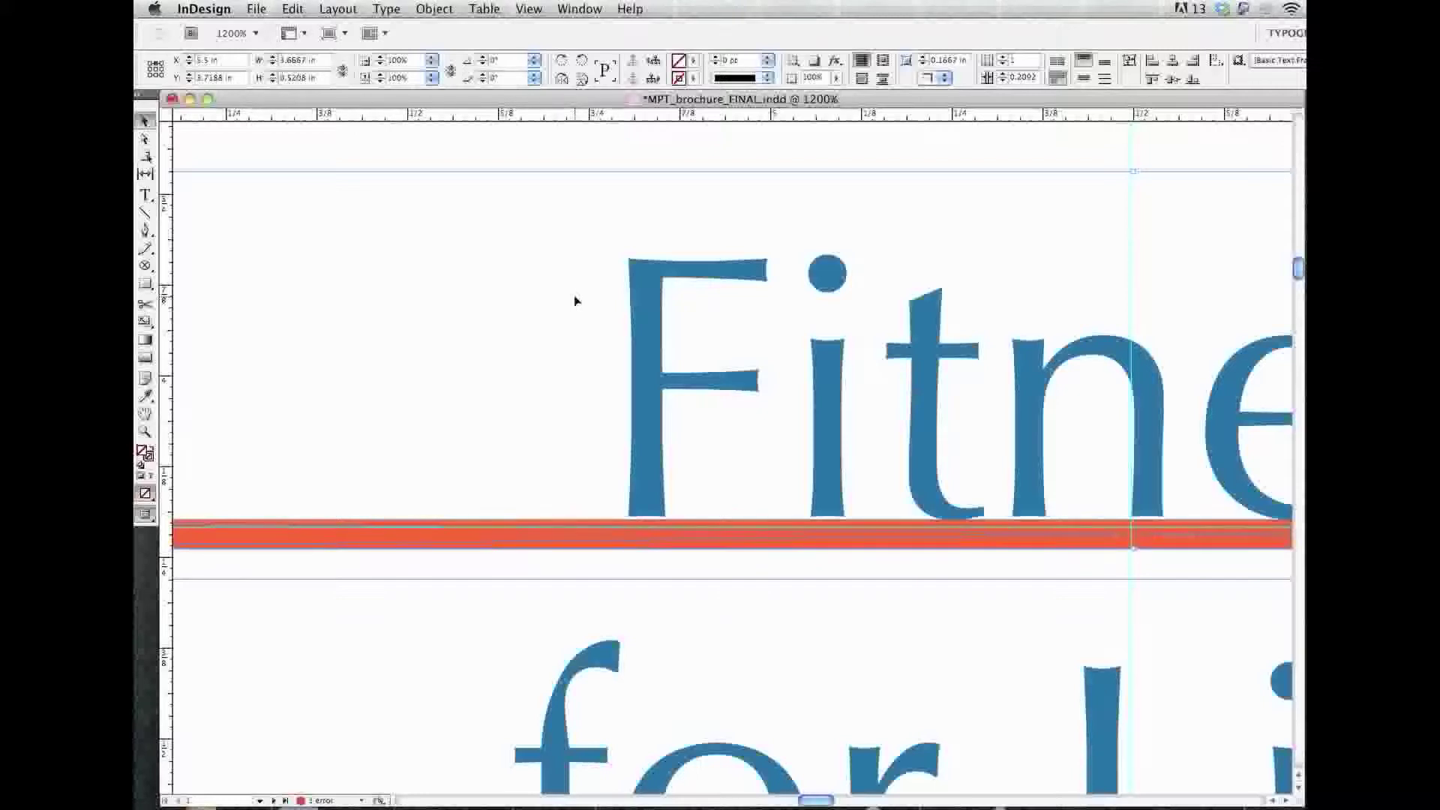
Zoom in on the 'Fitn' letters above the red bar, then nudge the headline down one point and back.
scroll(575, 301, right, 3)
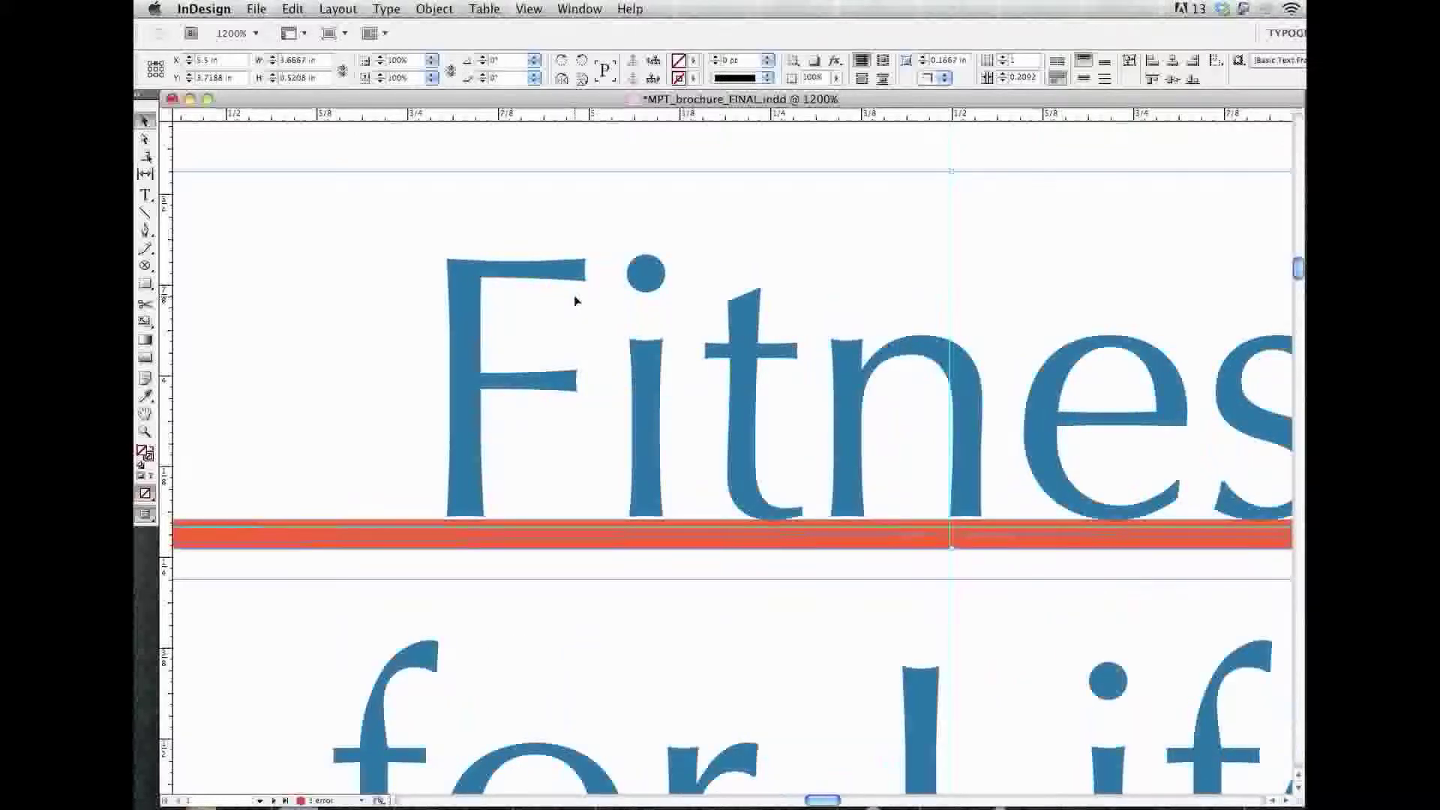
scroll(575, 300, right, 2)
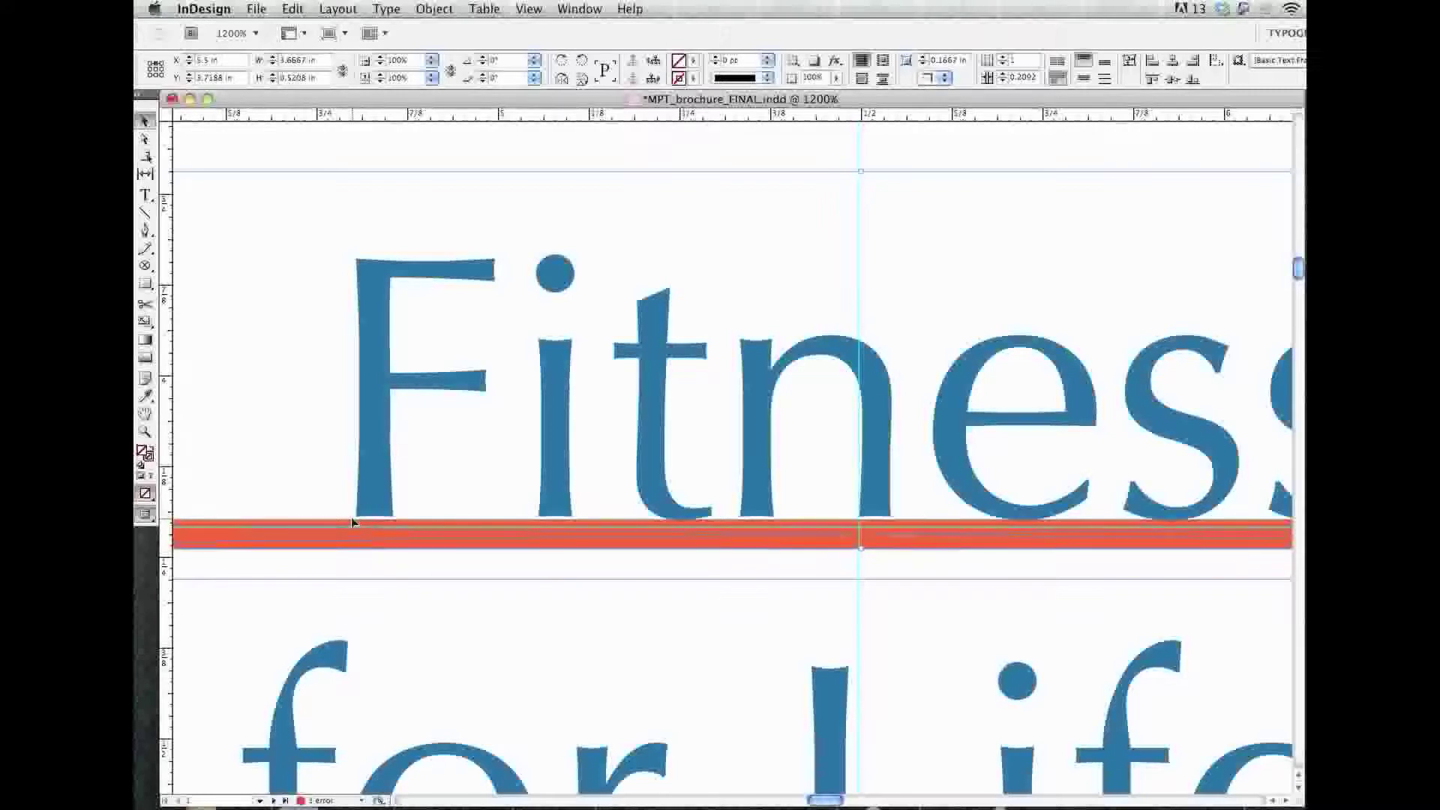
key(z)
drag(260, 187, 773, 621)
scroll(627, 603, down, 1)
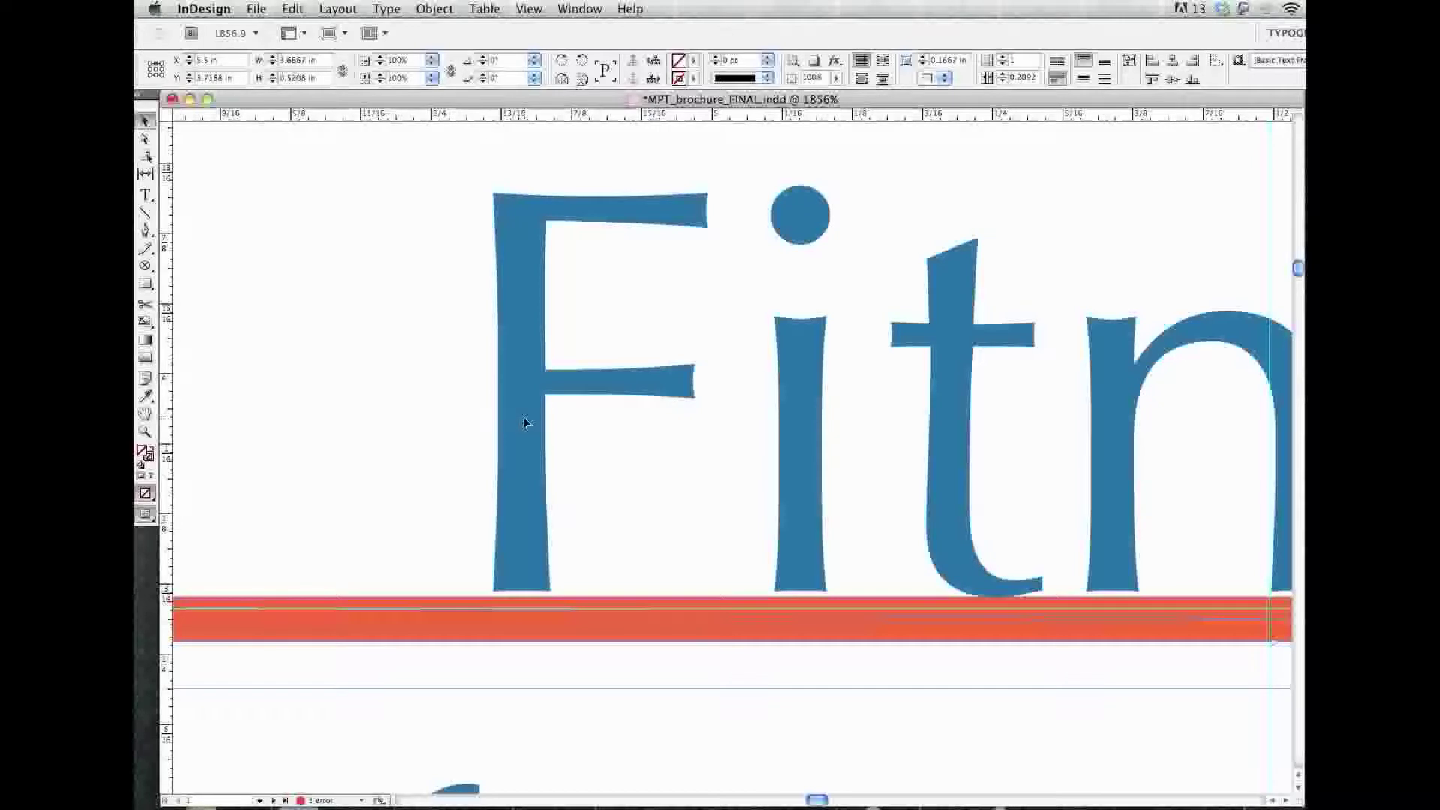
key(Down)
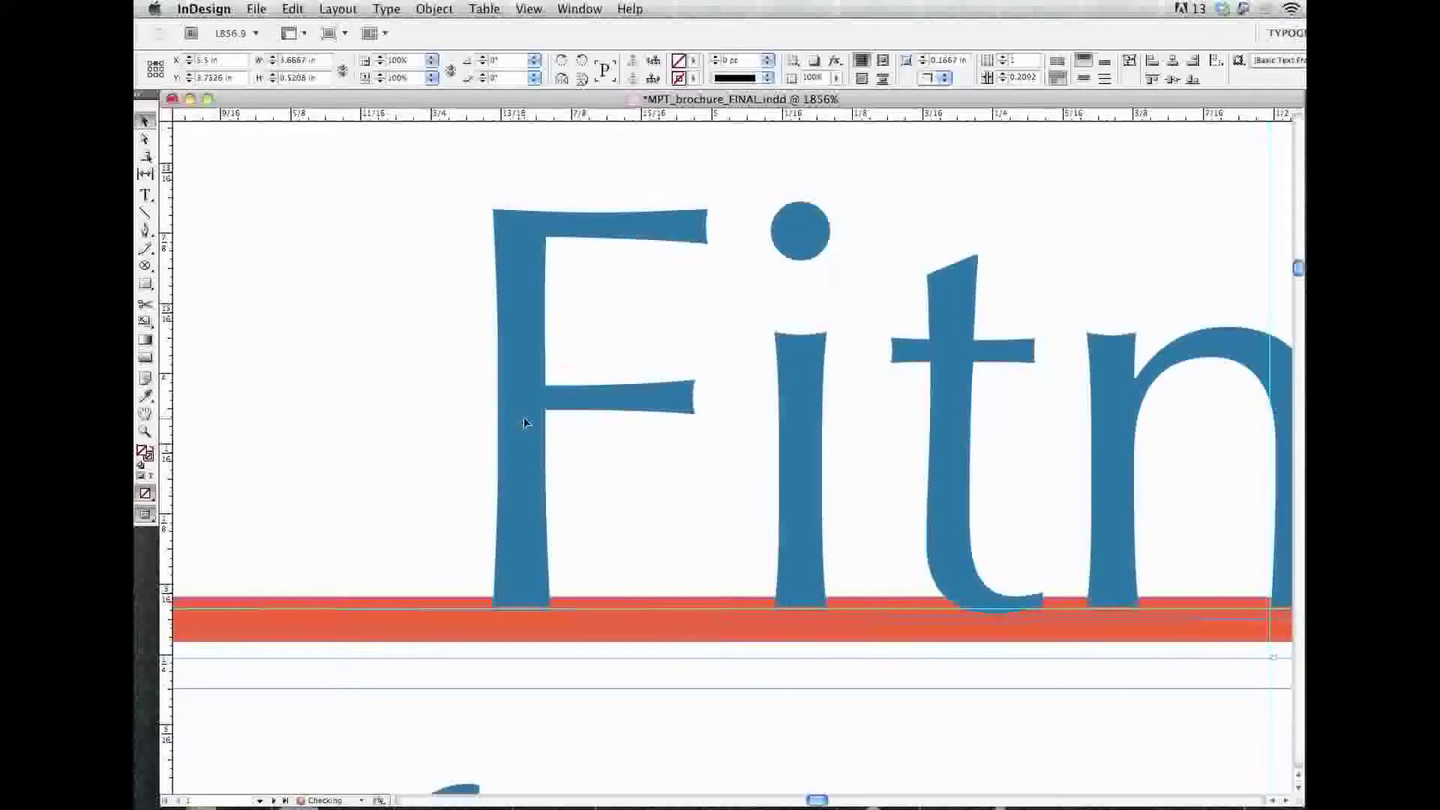
key(Up)
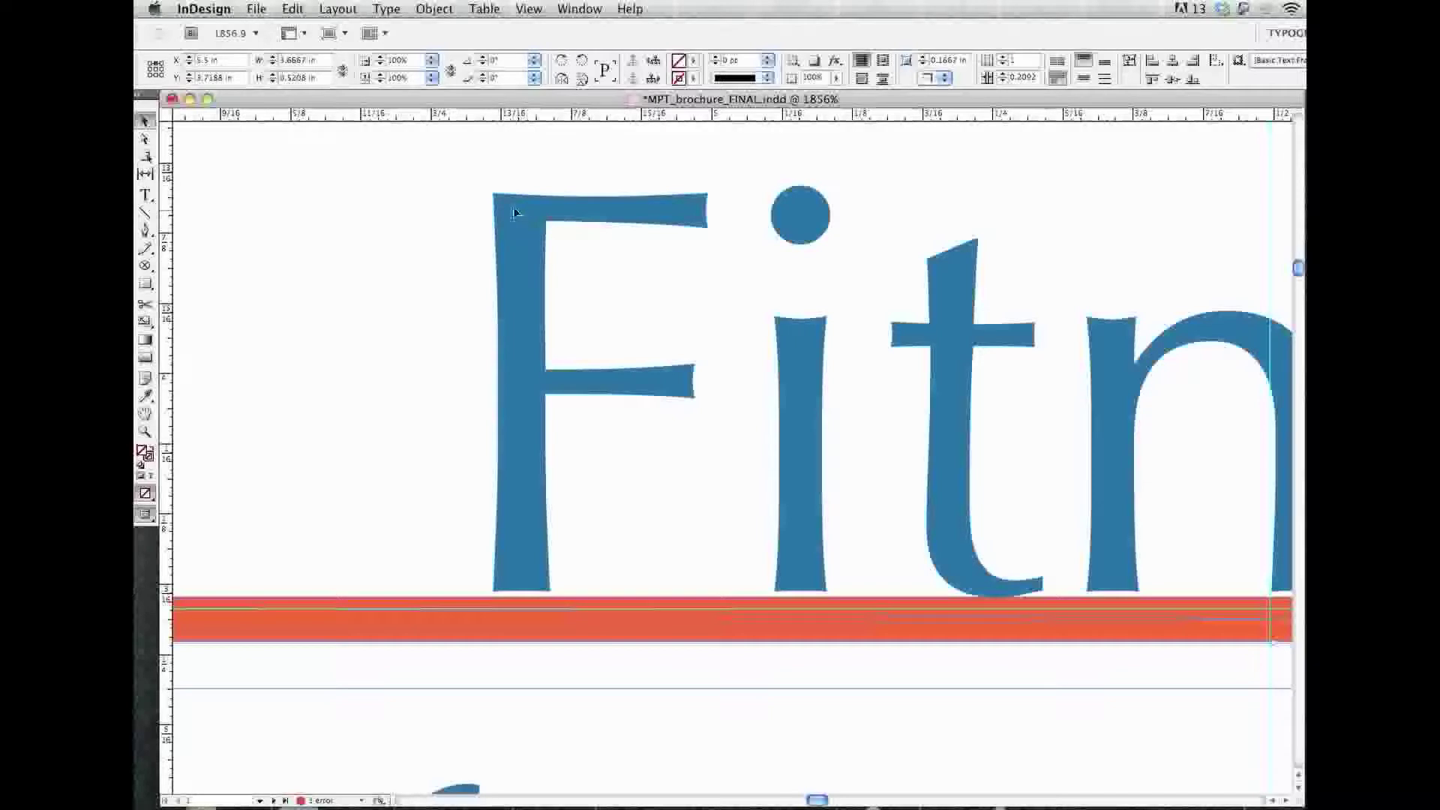
click(204, 6)
Replace the 0.0139 Cursor Key increment with p0.5 in Units & Increments preferences.
mouse_move(197, 66)
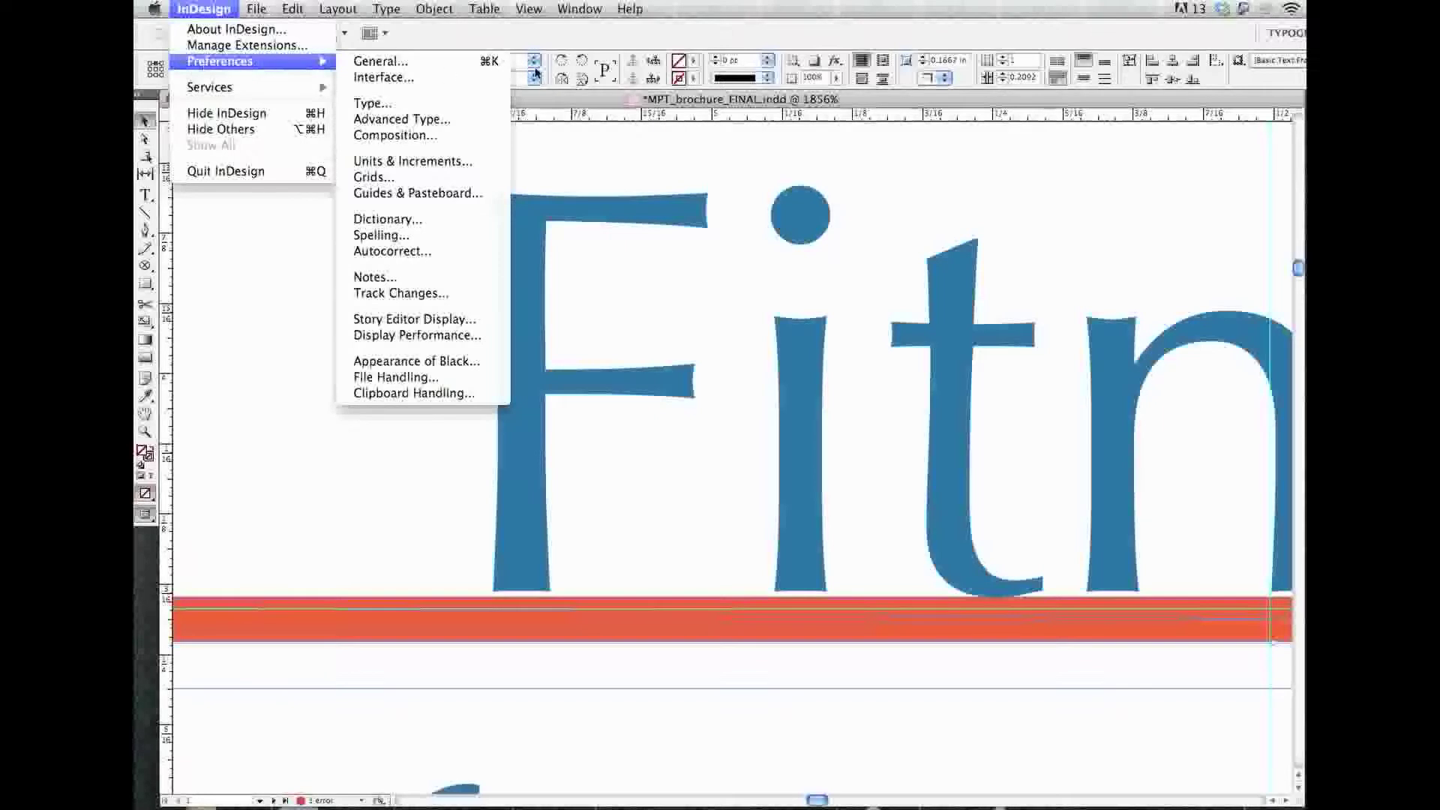
click(475, 162)
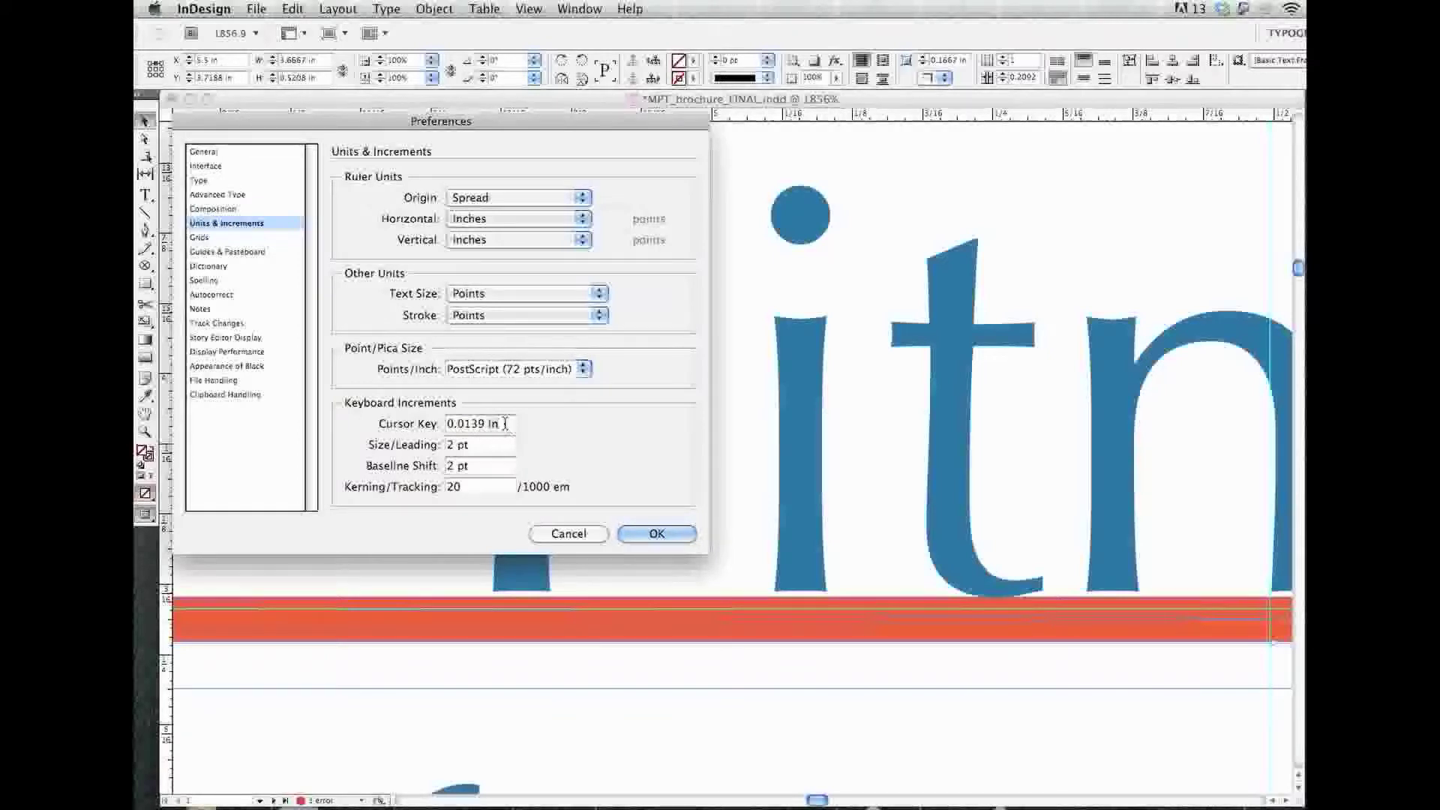
triple_click(505, 424)
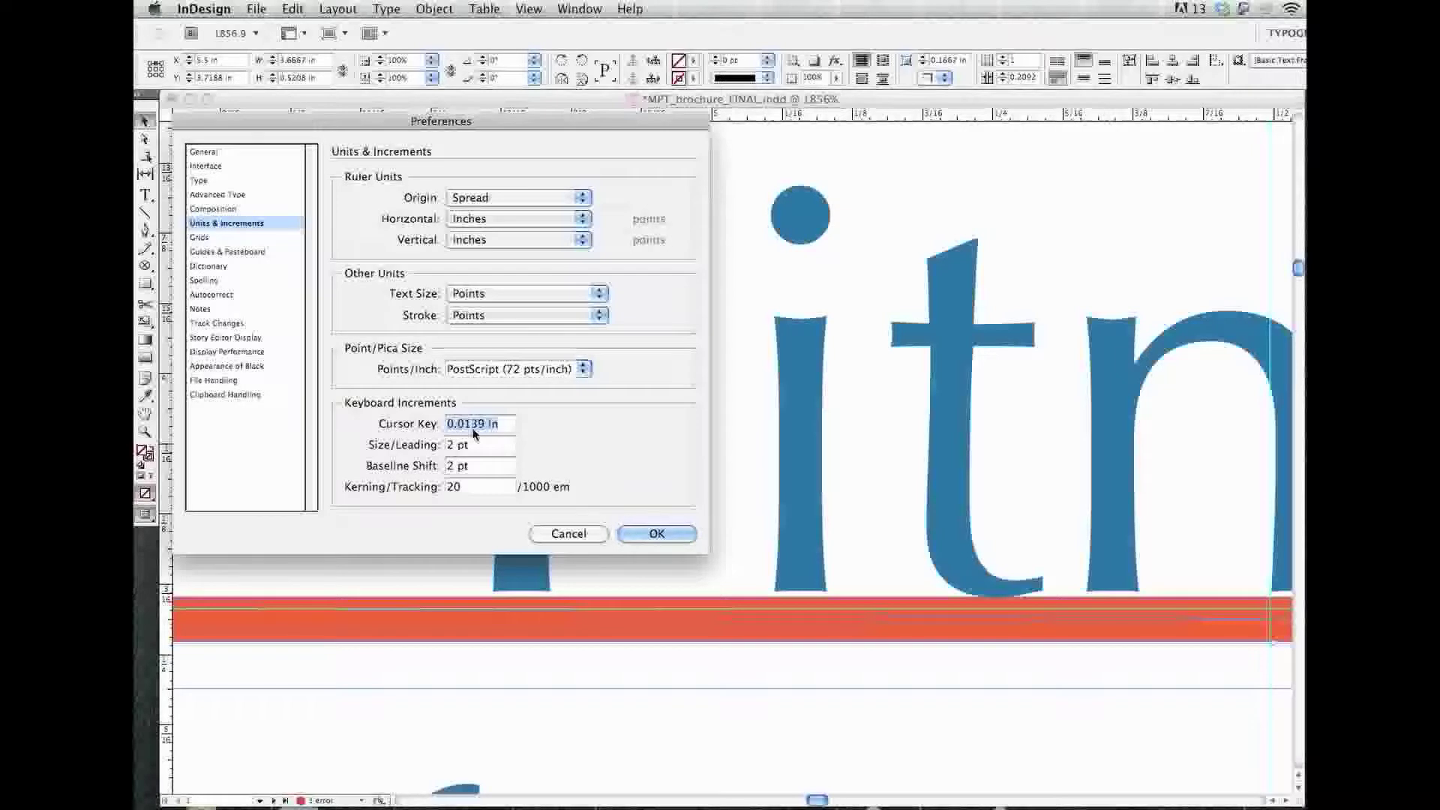
text(0)
text(1)
key(BackSpace)
text(0.5)
click(657, 533)
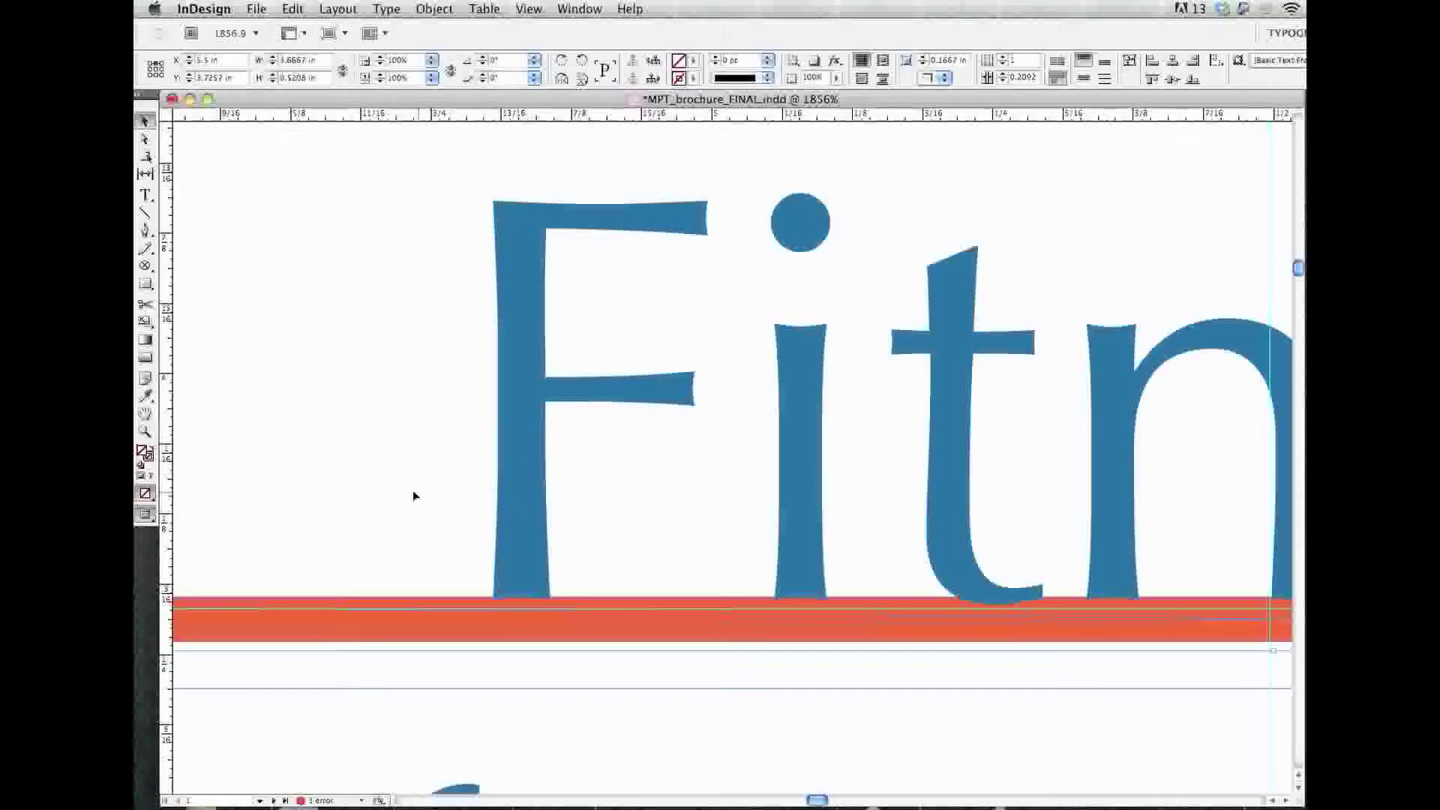
Zoom on the F's foot and nudge the headline up two small steps onto the red bar.
drag(376, 450, 661, 666)
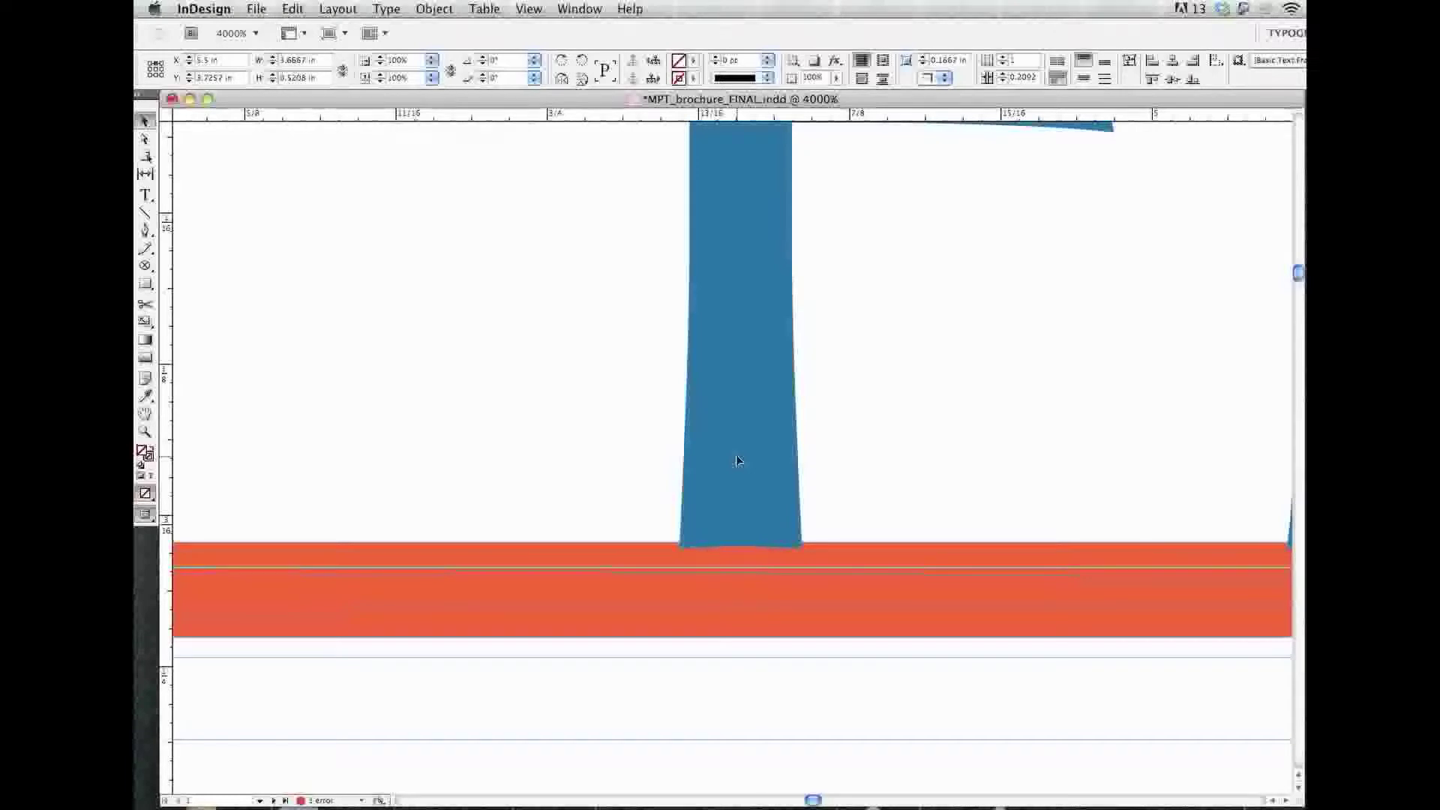
key(Up)
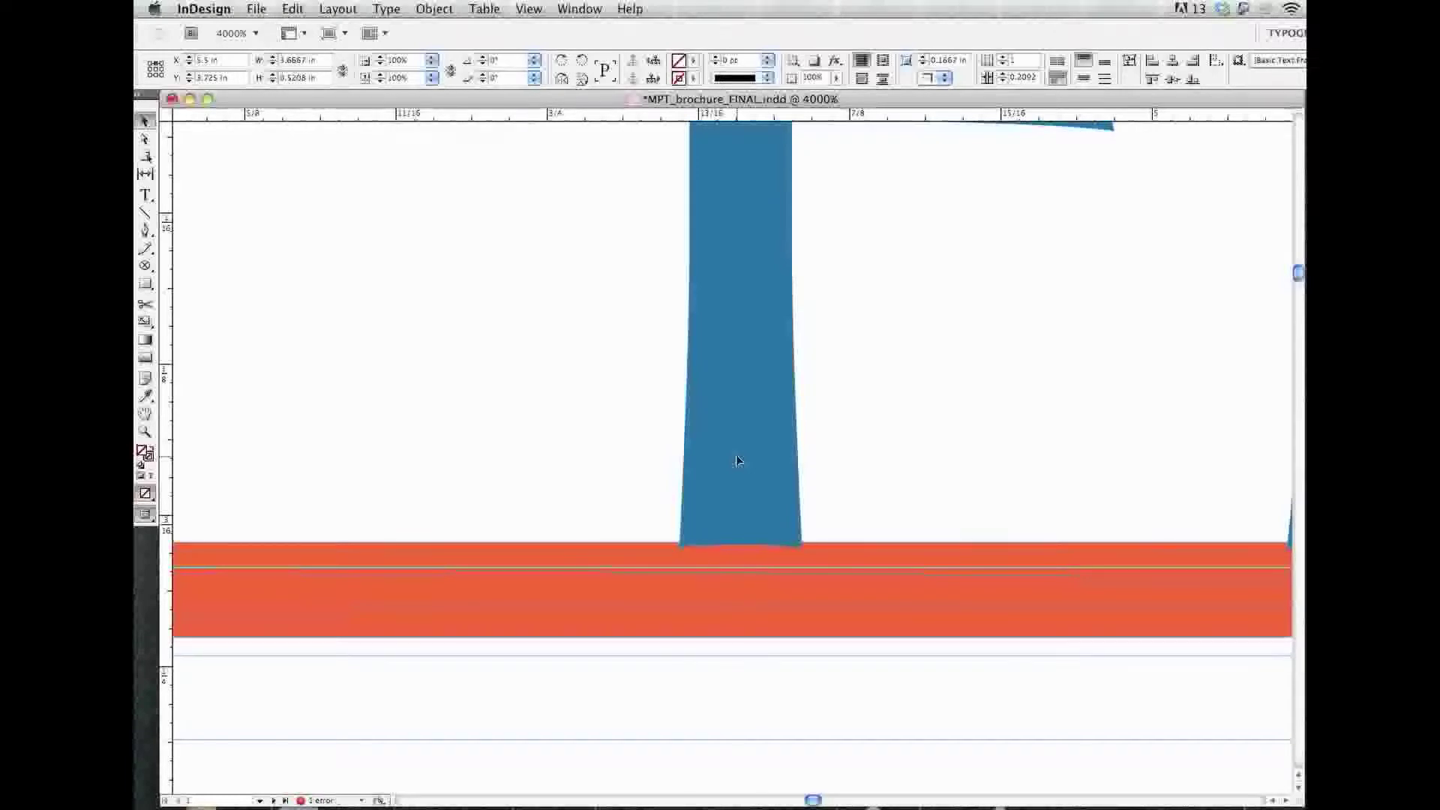
key(Up)
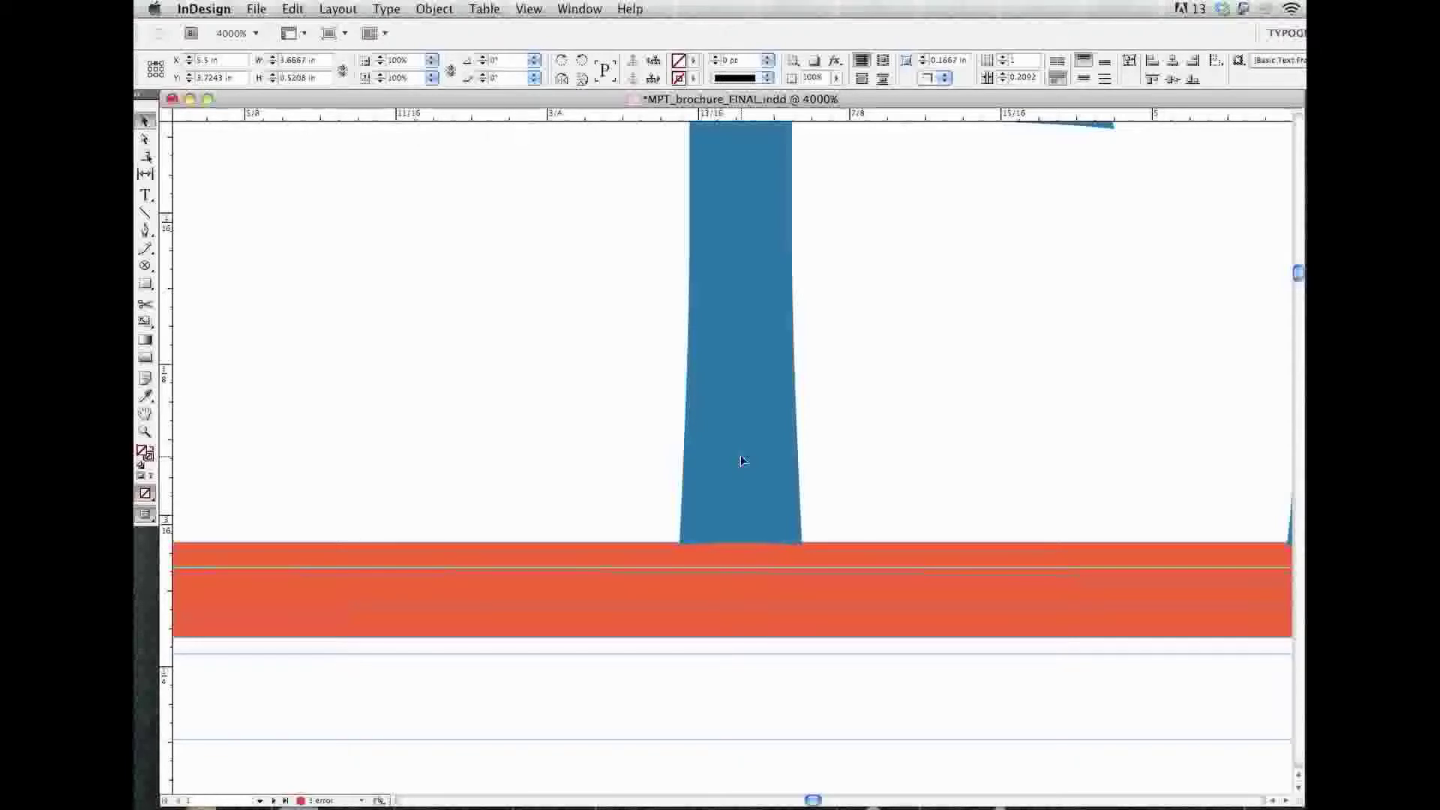
key(super+minus)
key(super+minus)
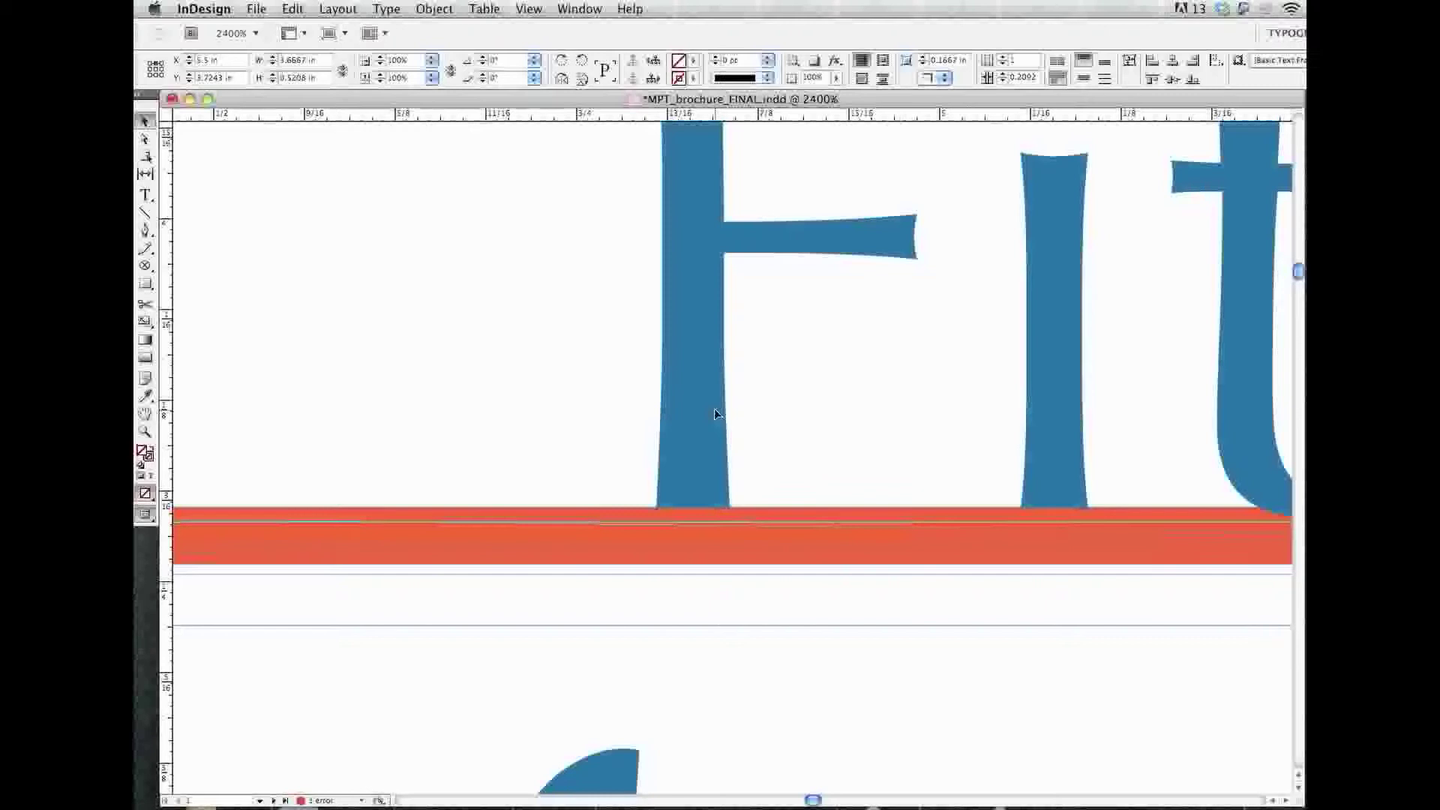
key(shift+Down)
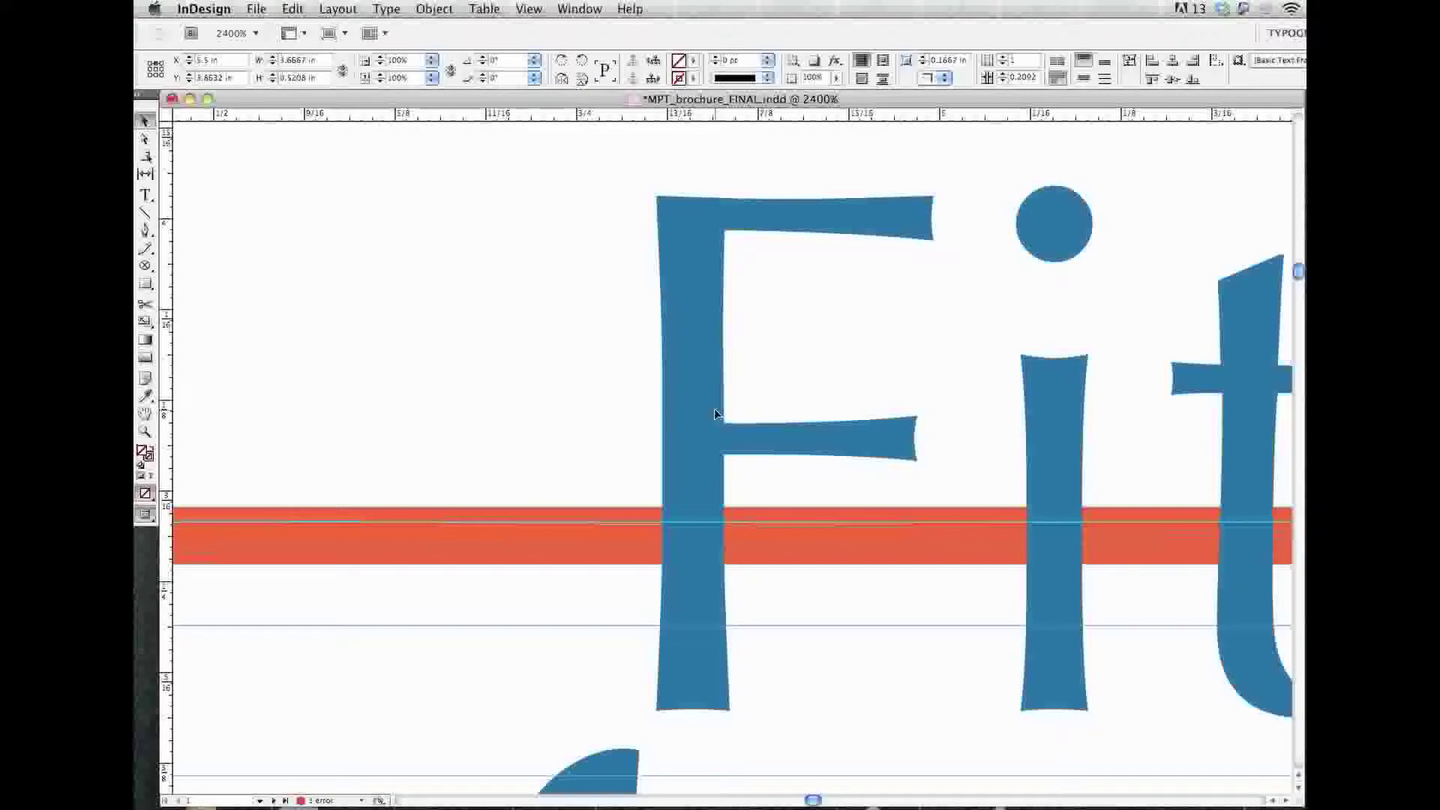
key(shift+Up)
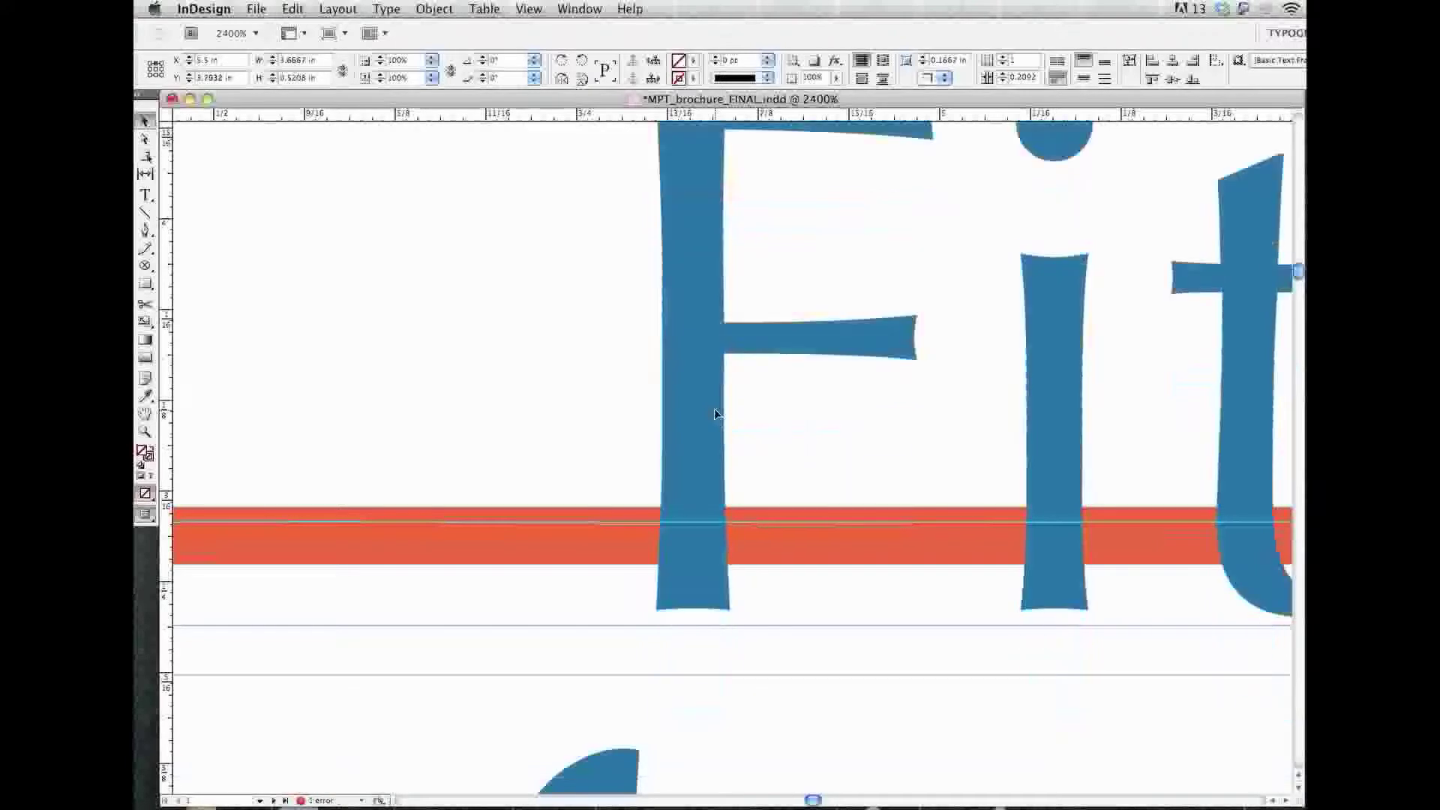
key(shift+Up)
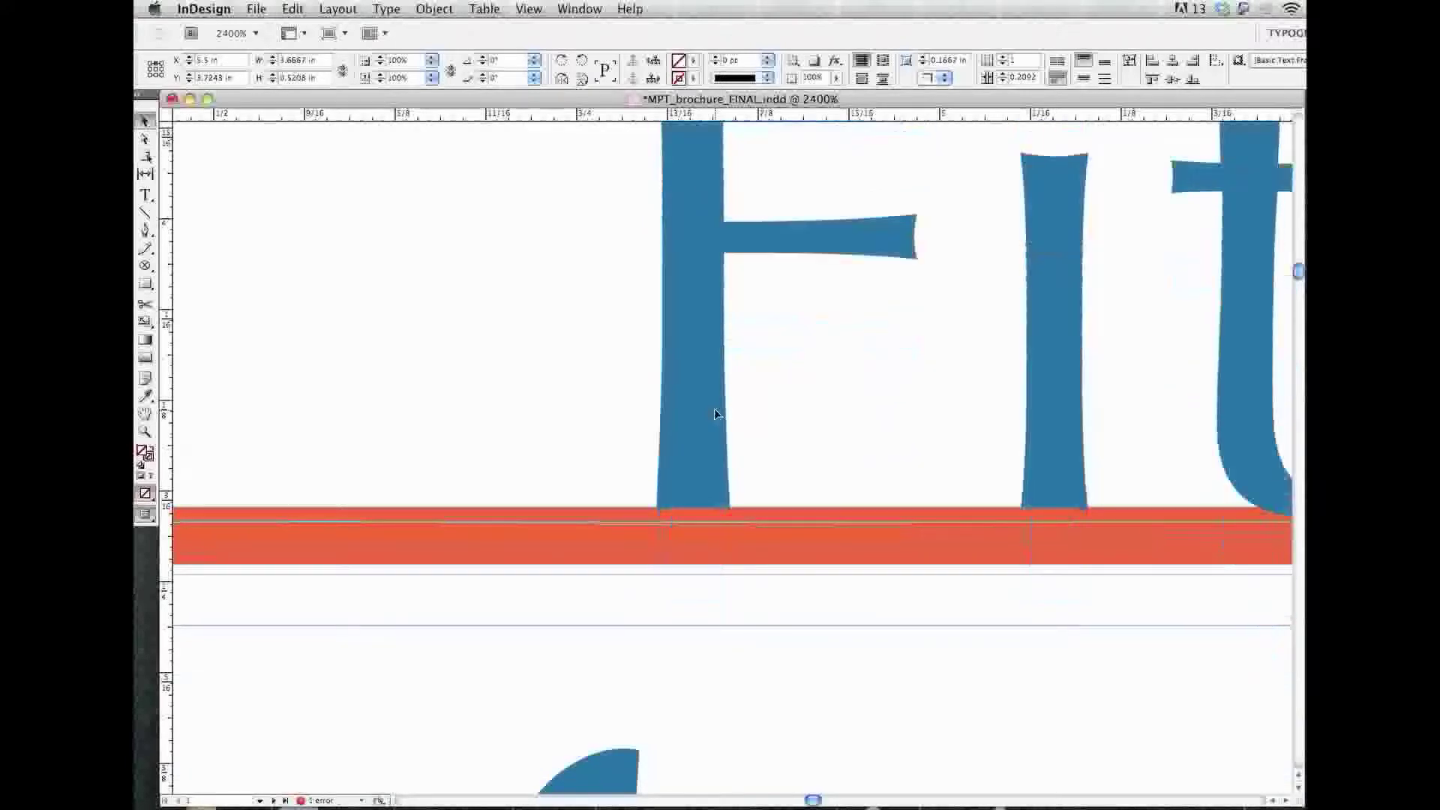
key(shift+Up)
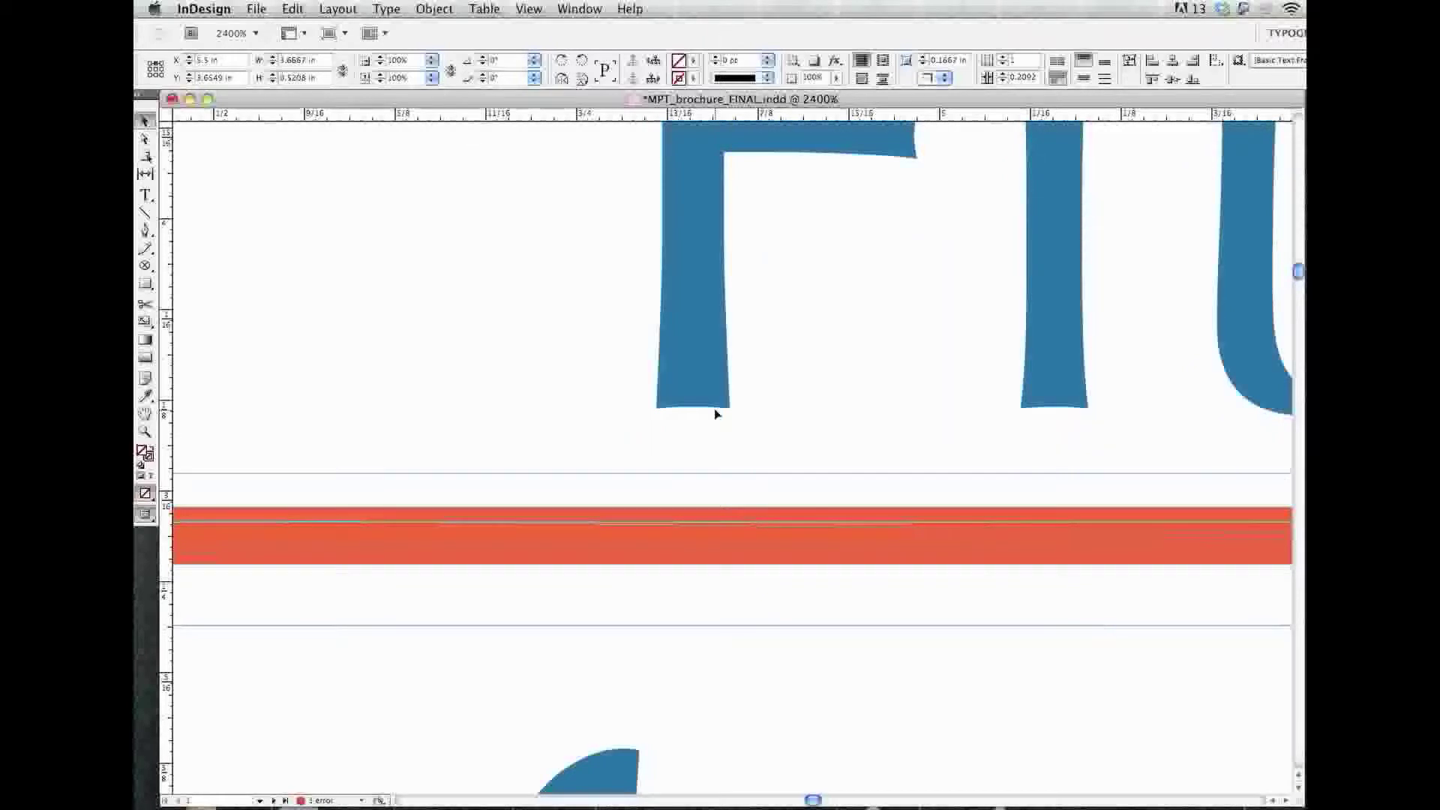
key(shift+Down)
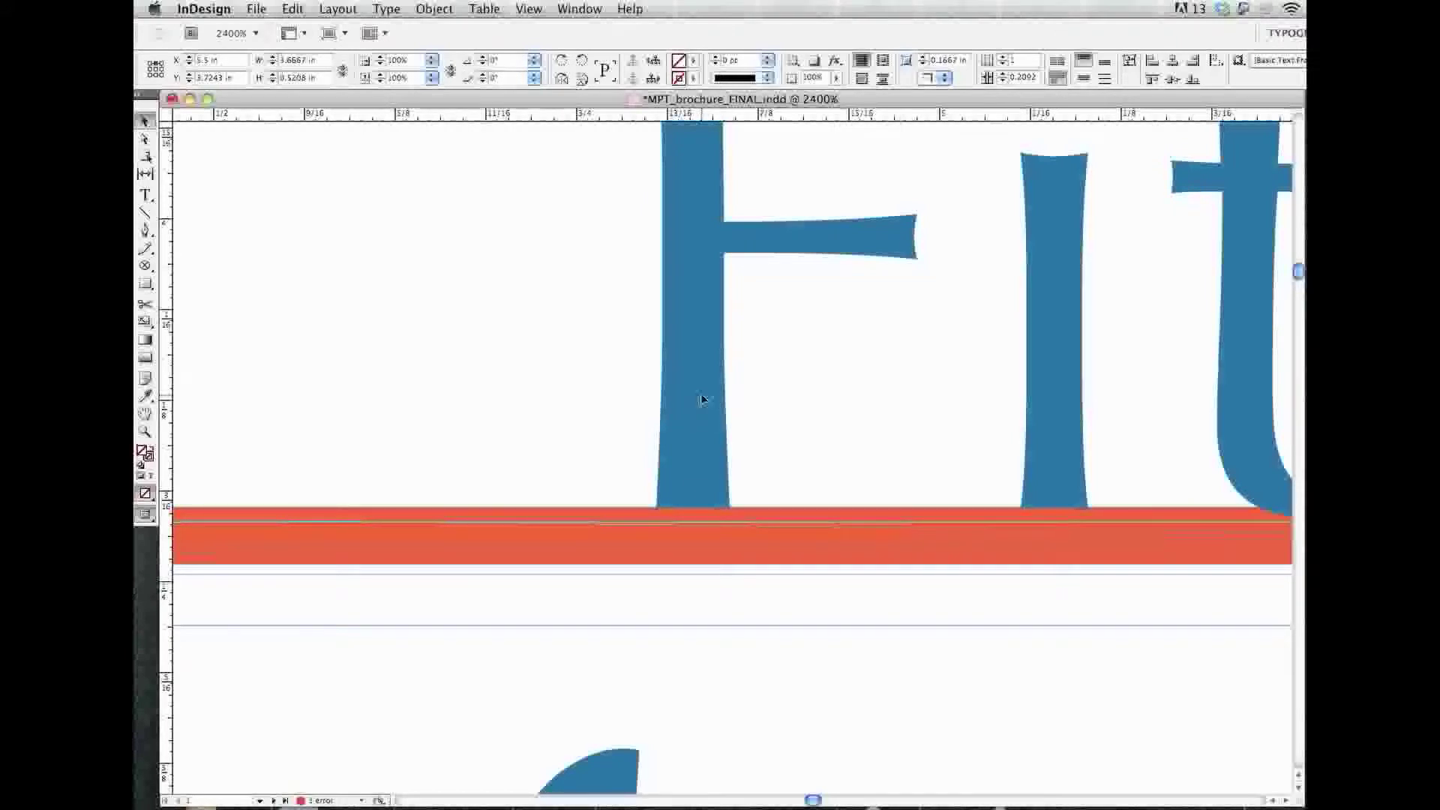
Zoom out and pan until the full 'Fitness for Life!' heading and italic tagline are visible.
alt+super+click(850, 389)
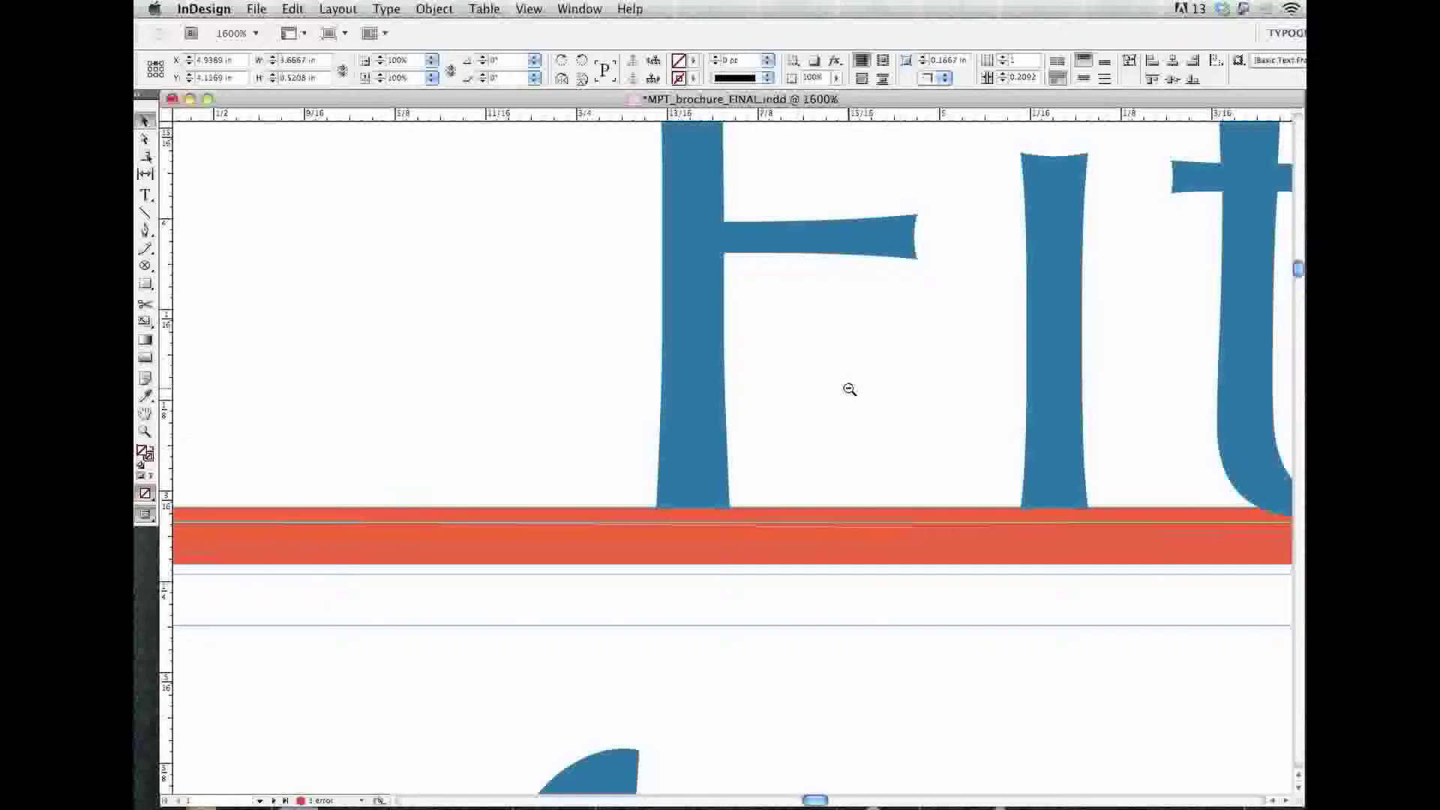
alt+super+click(849, 390)
alt+super+click(851, 388)
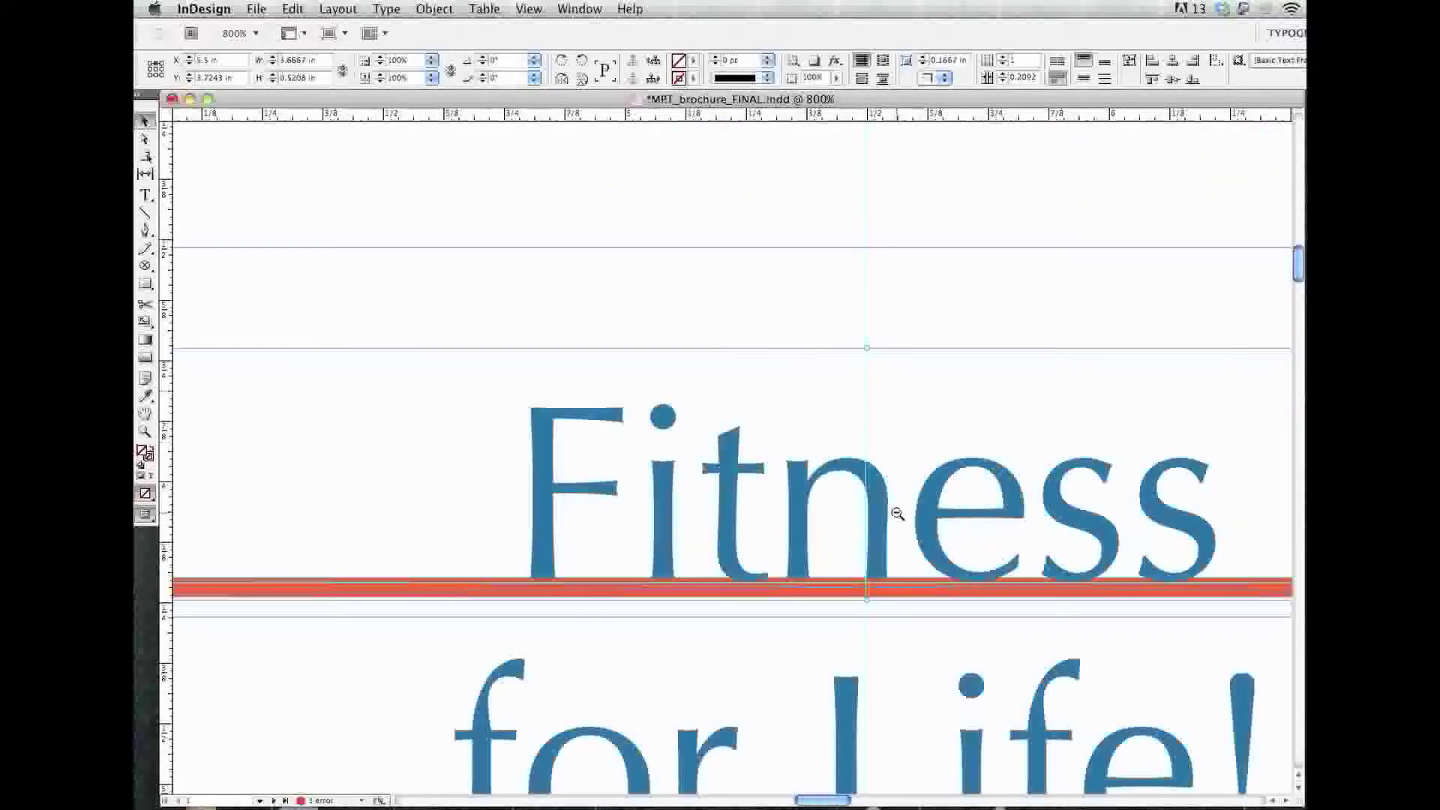
alt+super+click(925, 523)
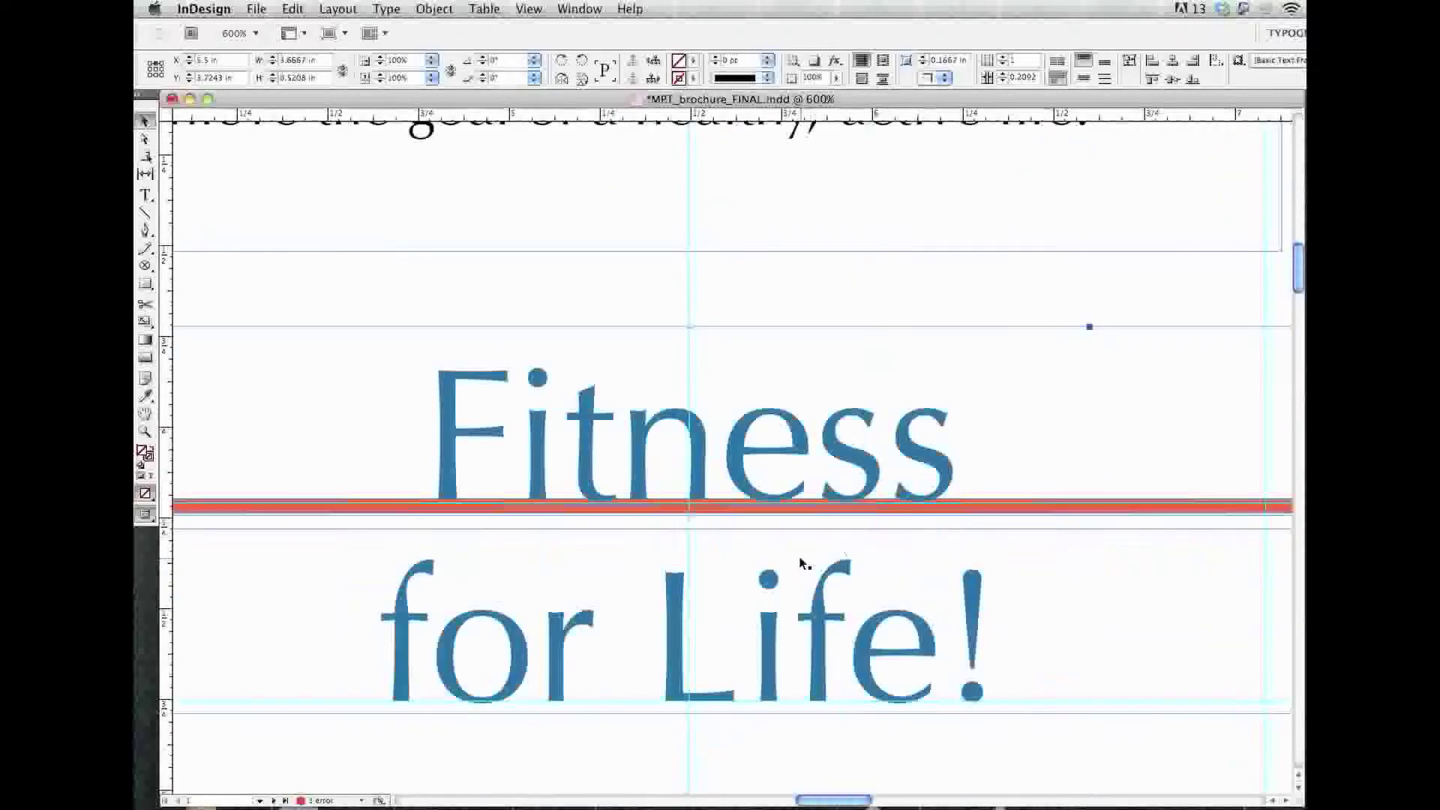
alt+super+click(767, 580)
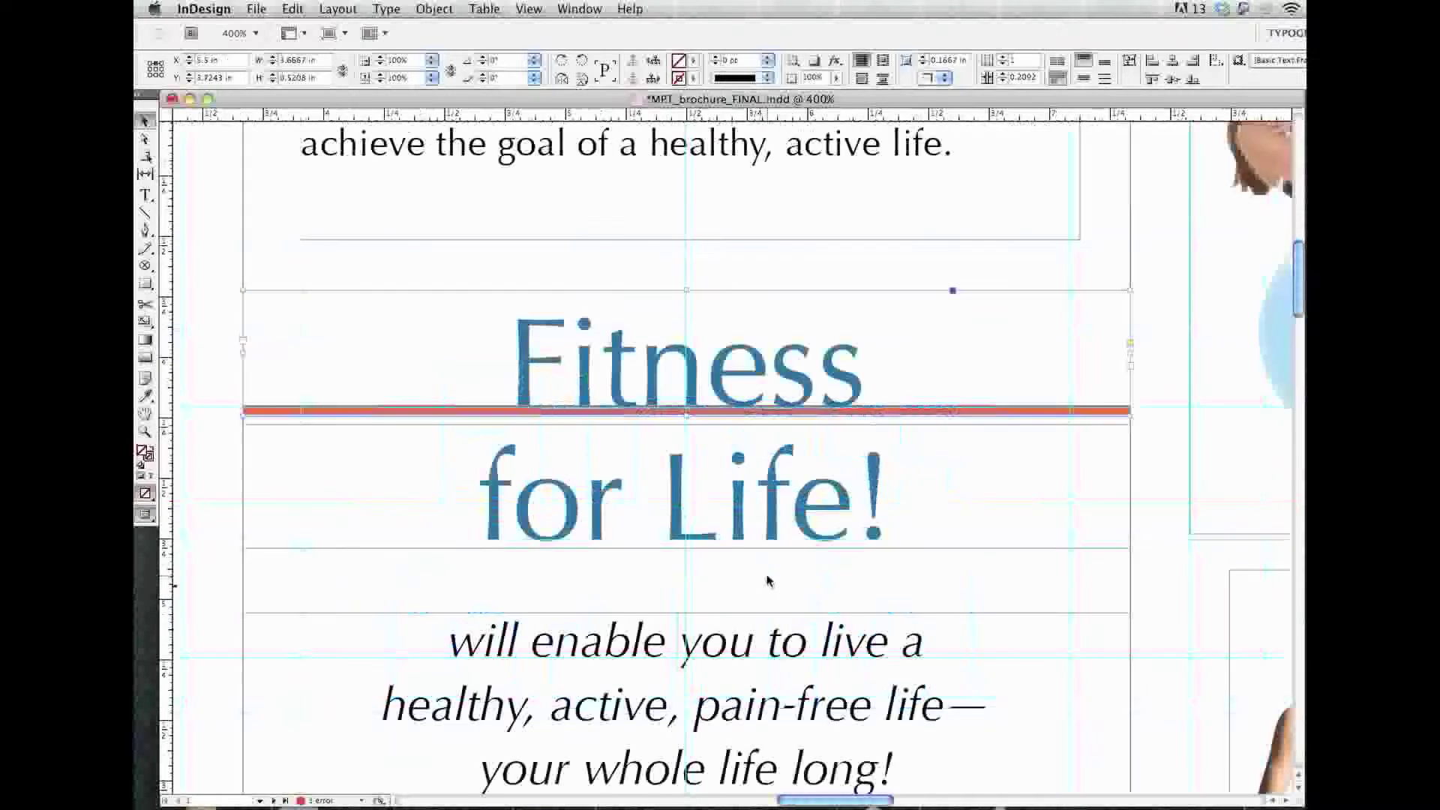
drag(774, 633, 805, 483)
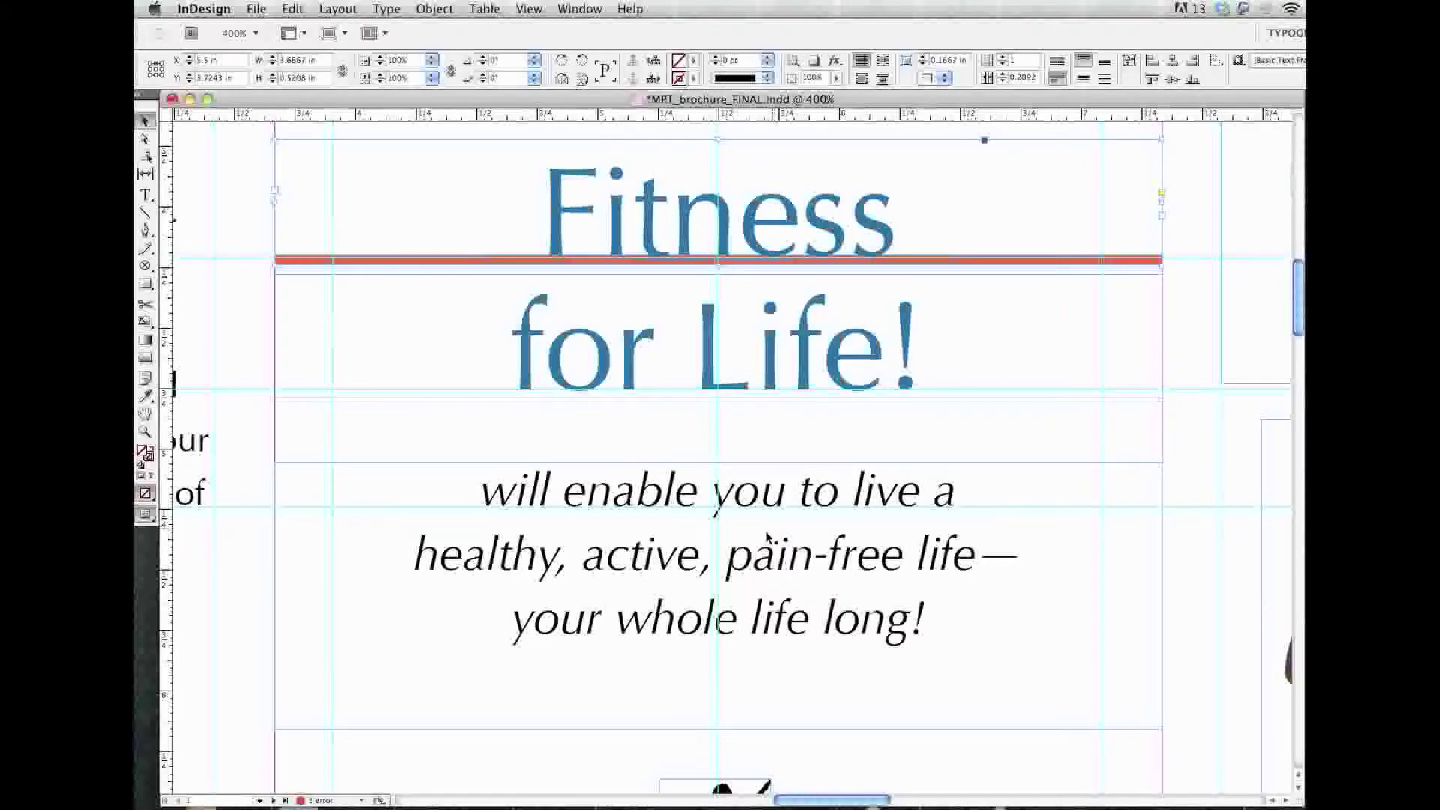
Select the italic tagline and try sizes between 8 and 14 pt, settling on 12 pt.
triple_click(609, 496)
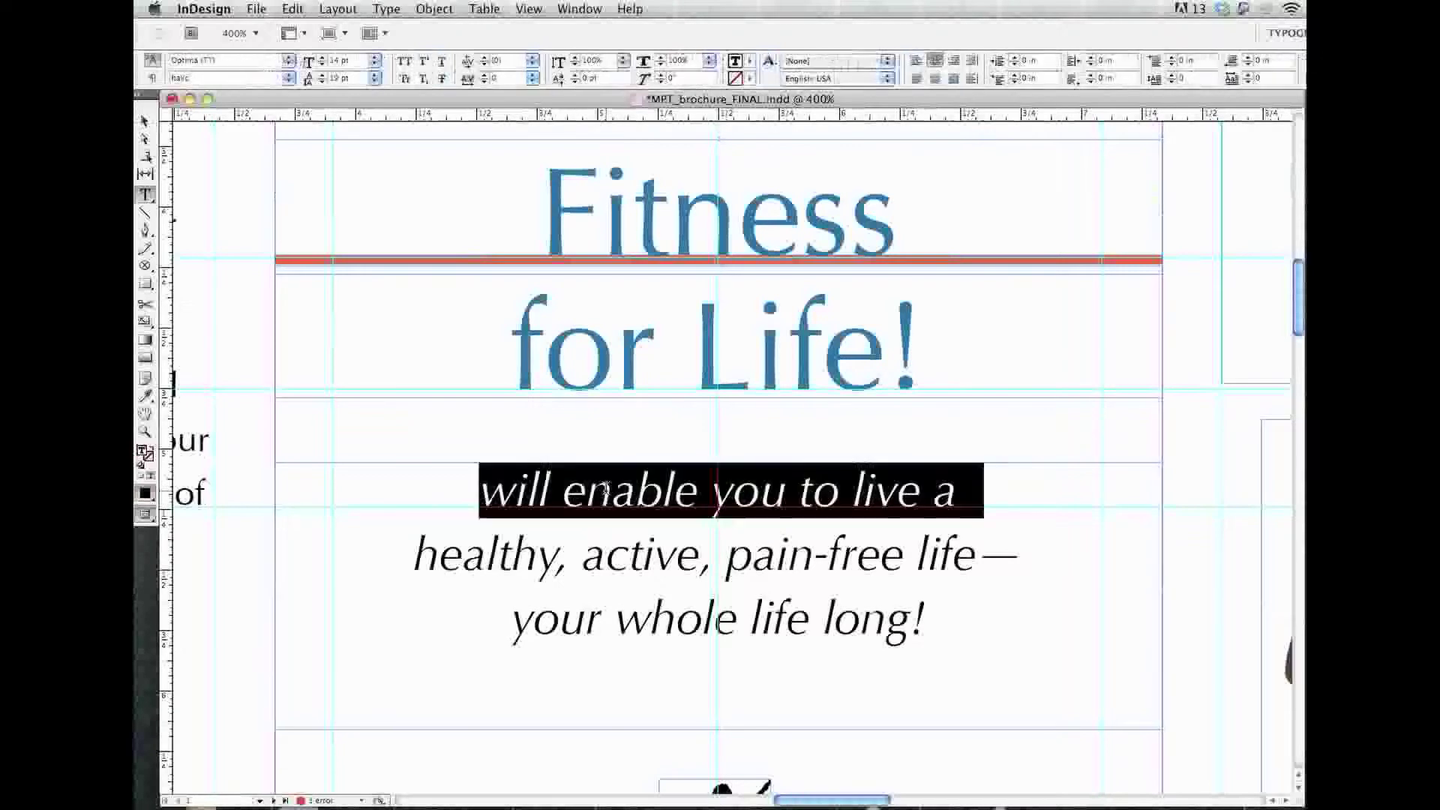
triple_click(609, 496)
click(609, 497)
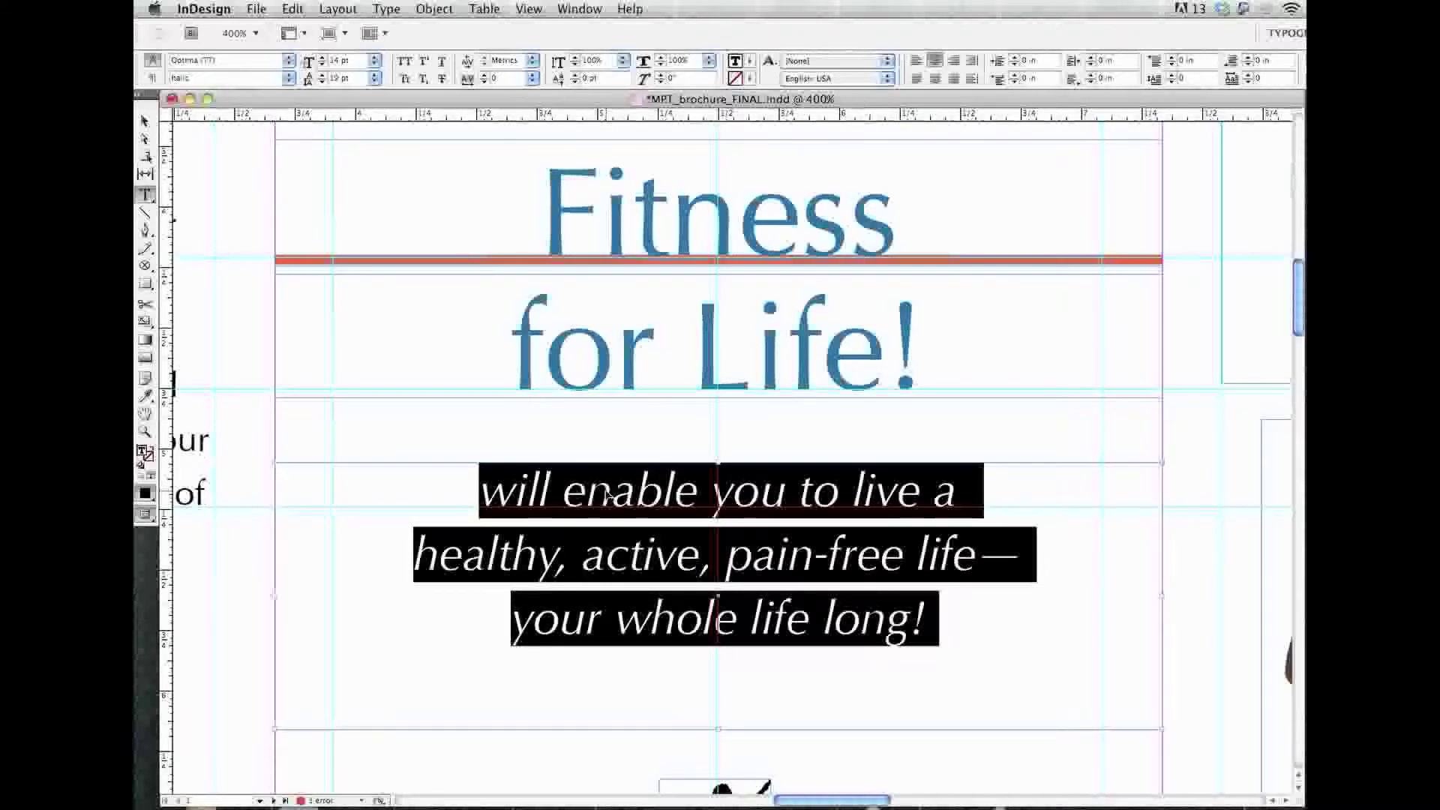
key(super+shift+period)
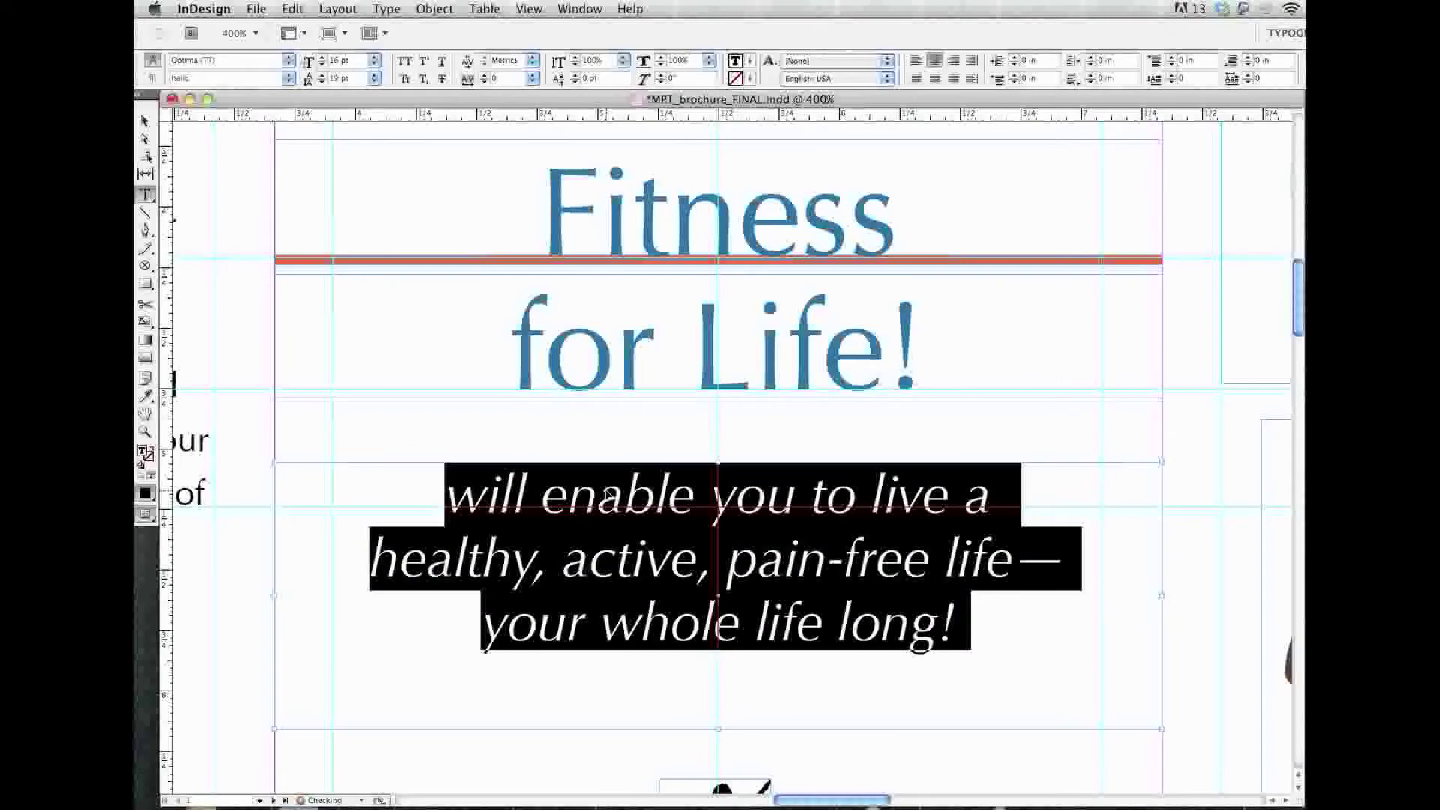
key(super+shift+comma)
key(super+shift+comma)
key(super+shift+comma)
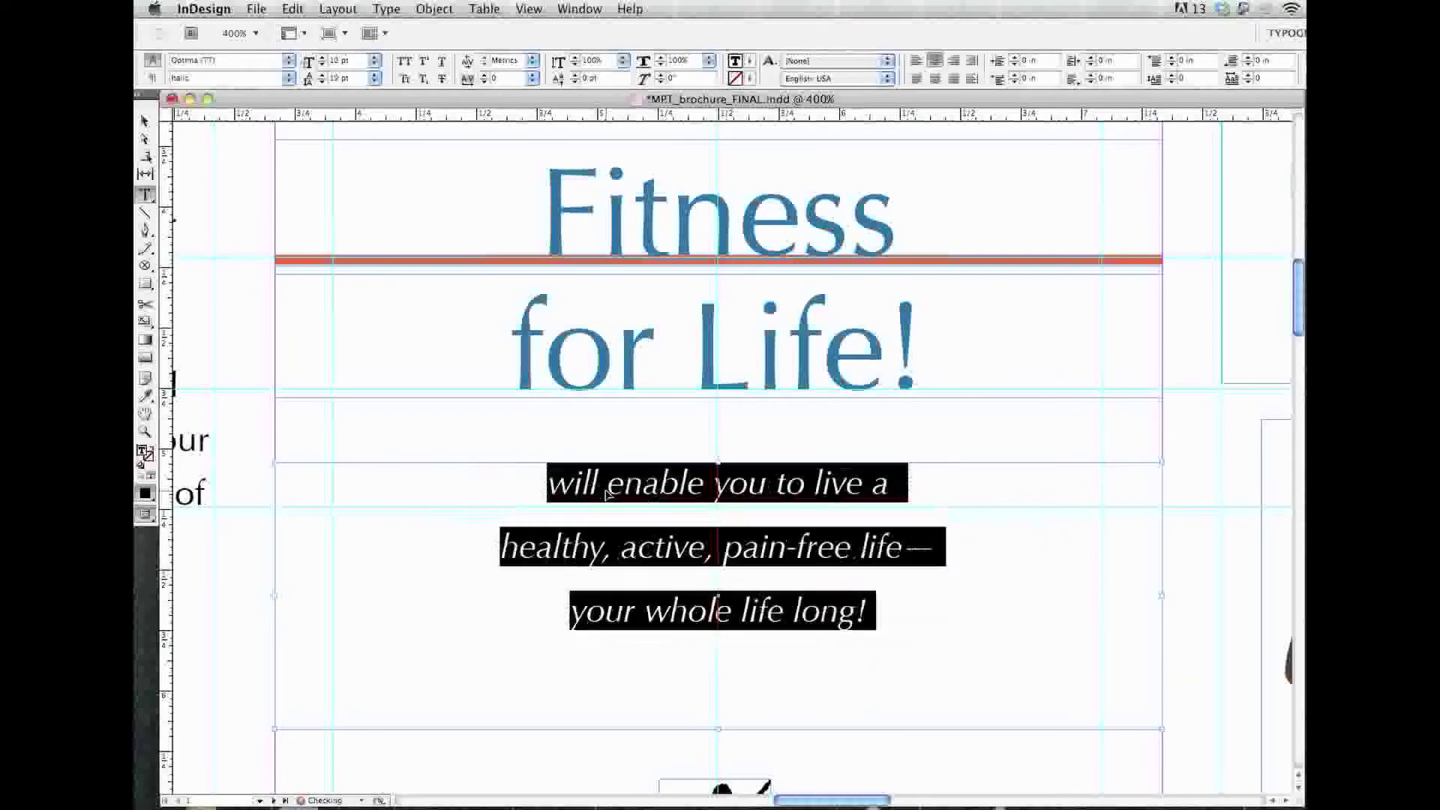
key(super+shift+comma)
key(super+shift+period)
key(super+shift+period)
key(super+shift+period)
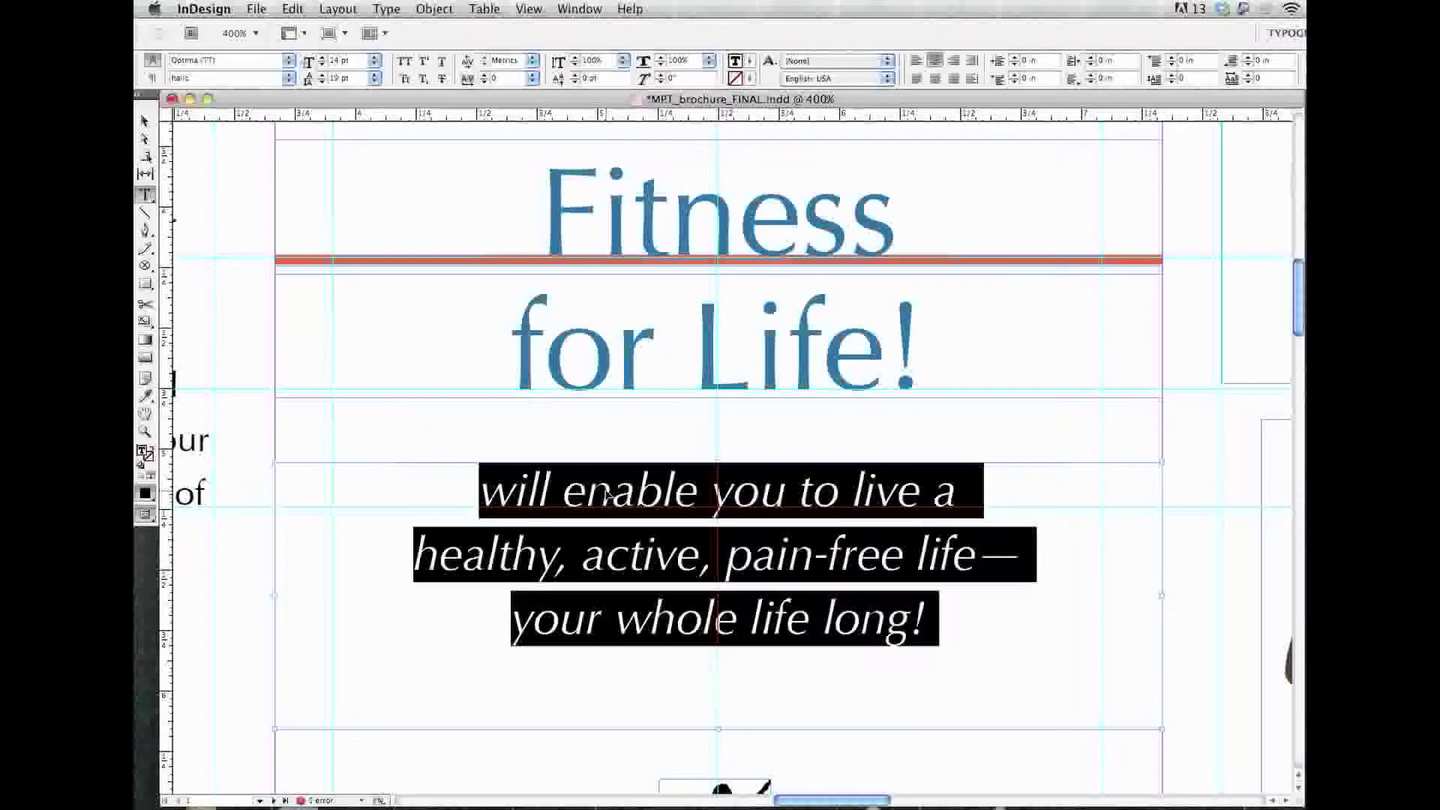
key(super+shift+comma)
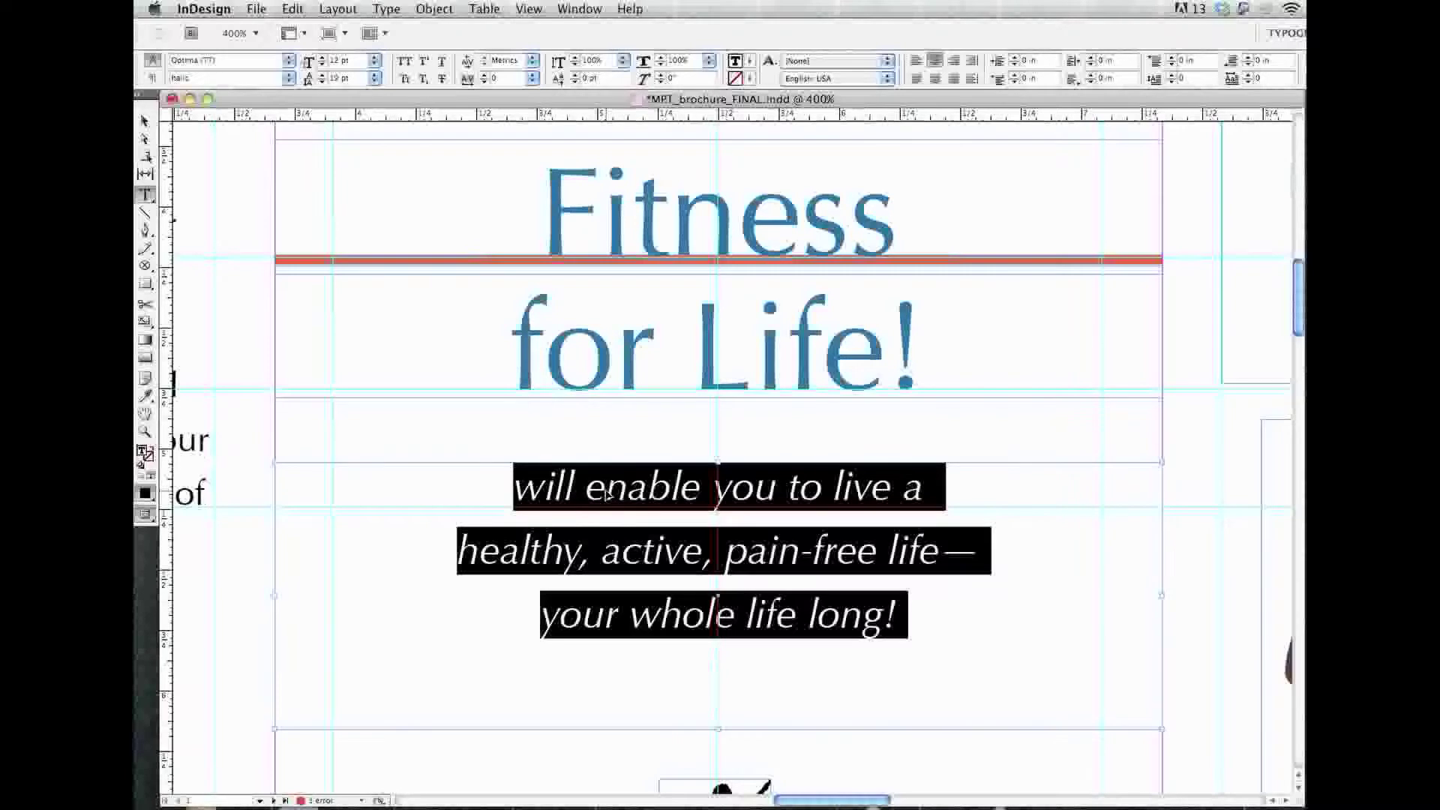
key(super+k)
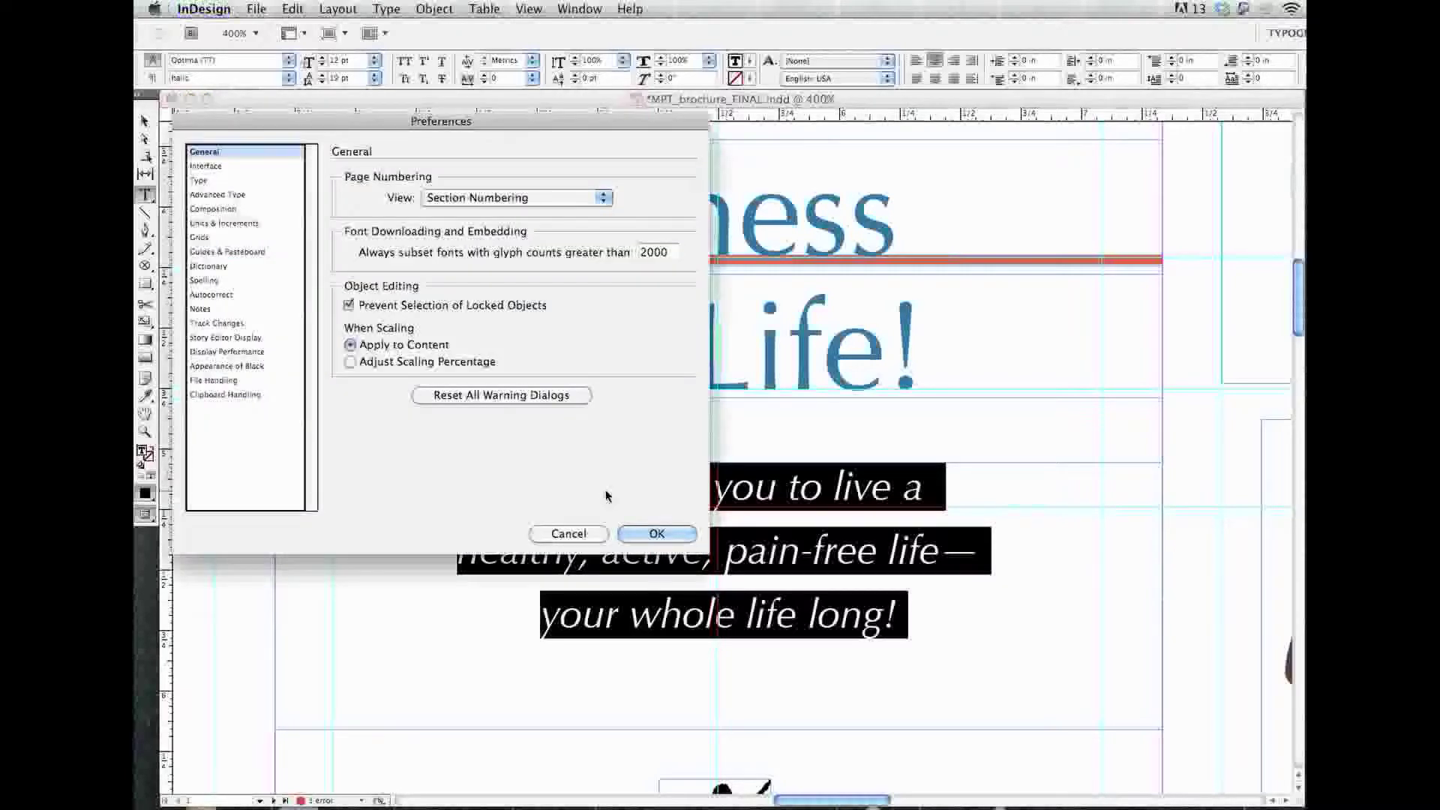
Set Size/Leading and Baseline Shift increments to 1 pt and Kerning/Tracking to 5.
click(242, 223)
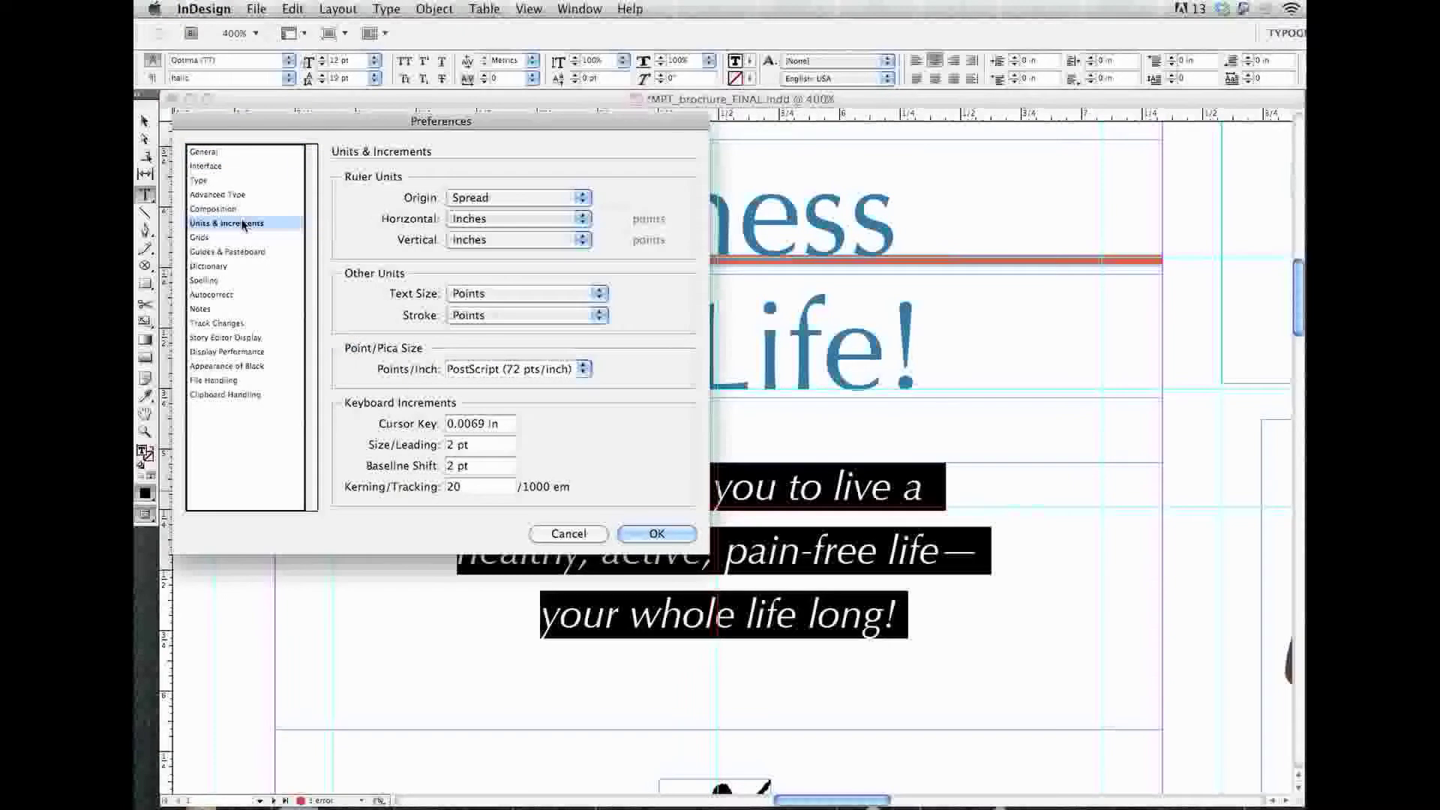
triple_click(480, 445)
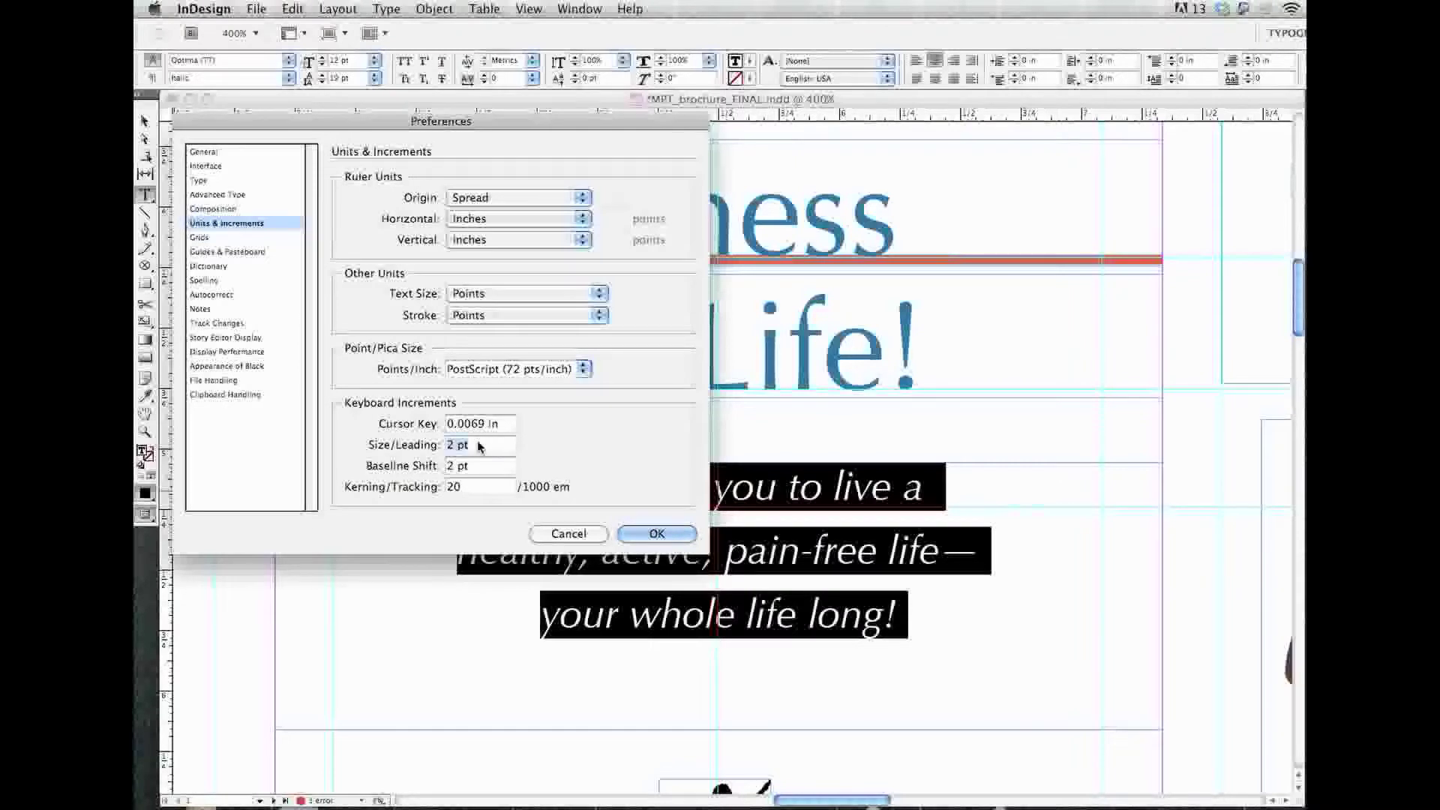
text(1)
key(Tab)
text(1)
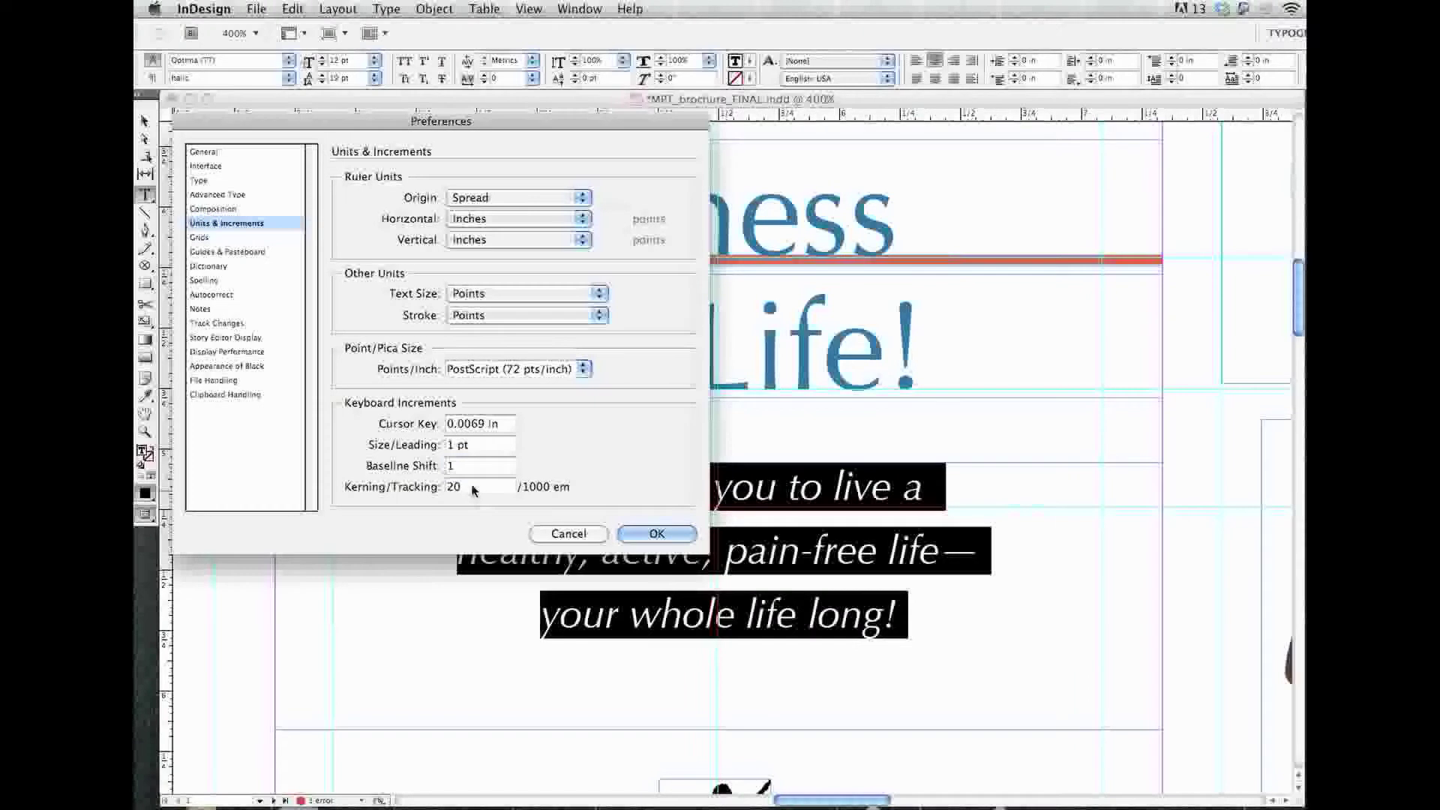
key(Tab)
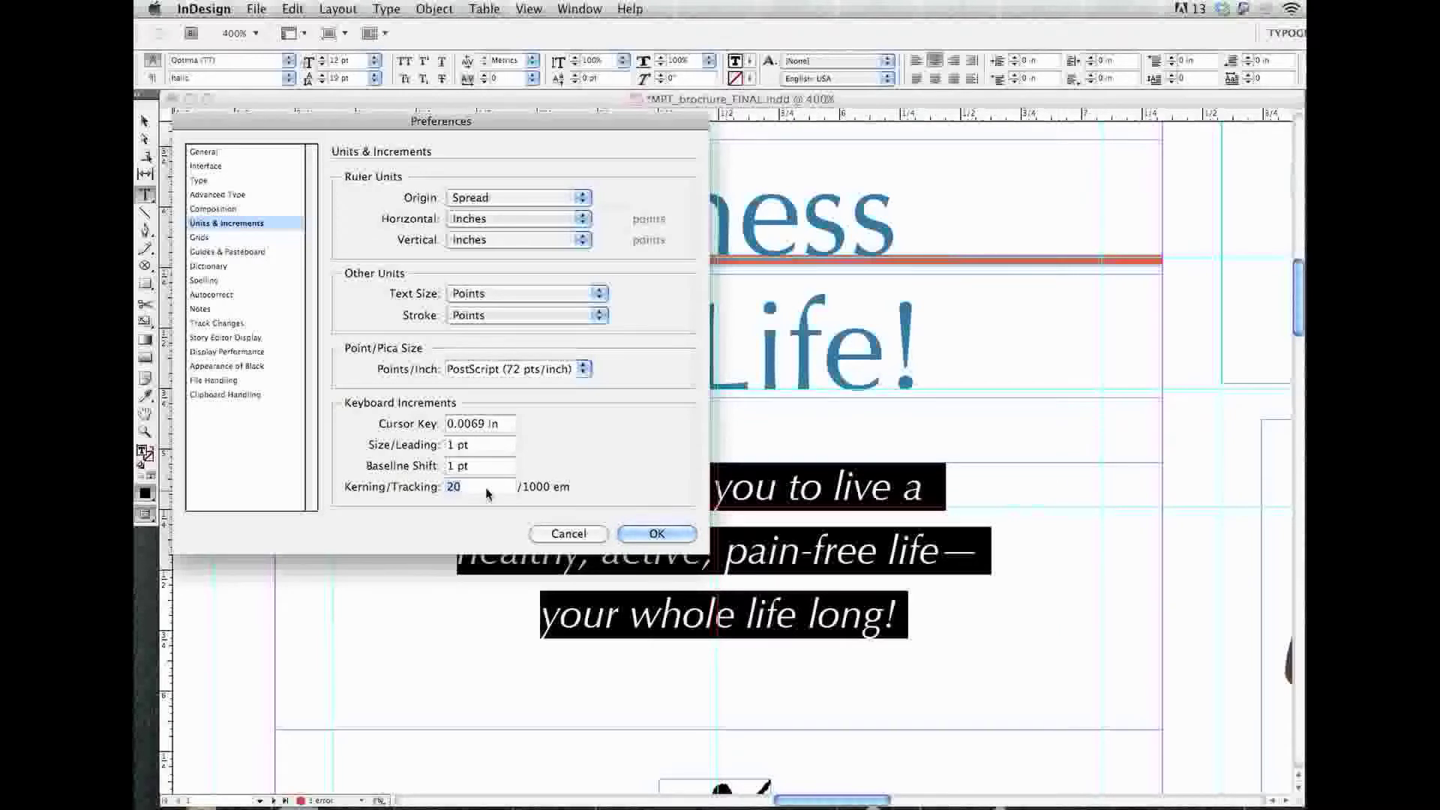
text(5)
key(Return)
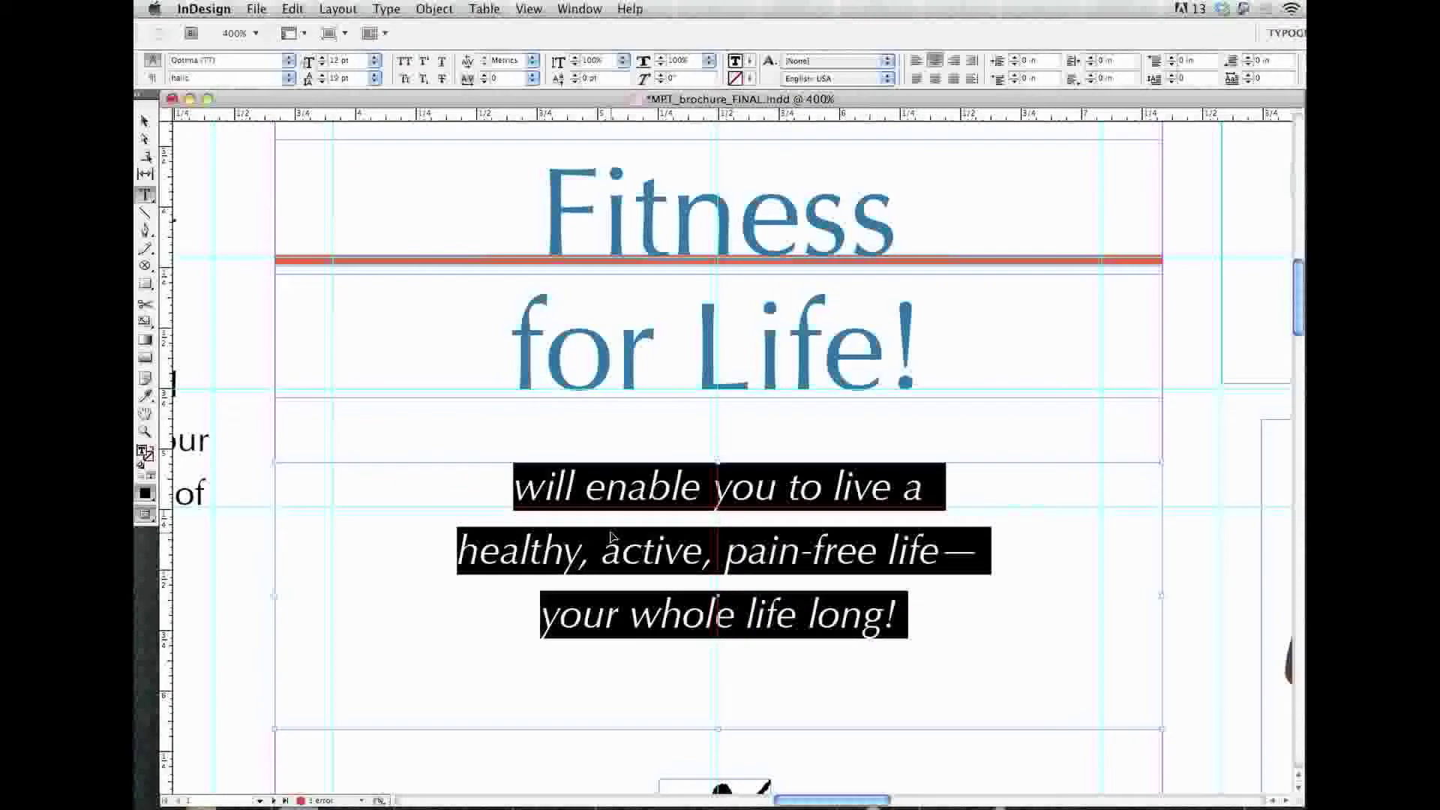
Test the tagline at 14 and 11 pt, leaving it at 12 pt.
key(super+shift+period)
key(super+shift+period)
key(super+shift+comma)
key(super+shift+comma)
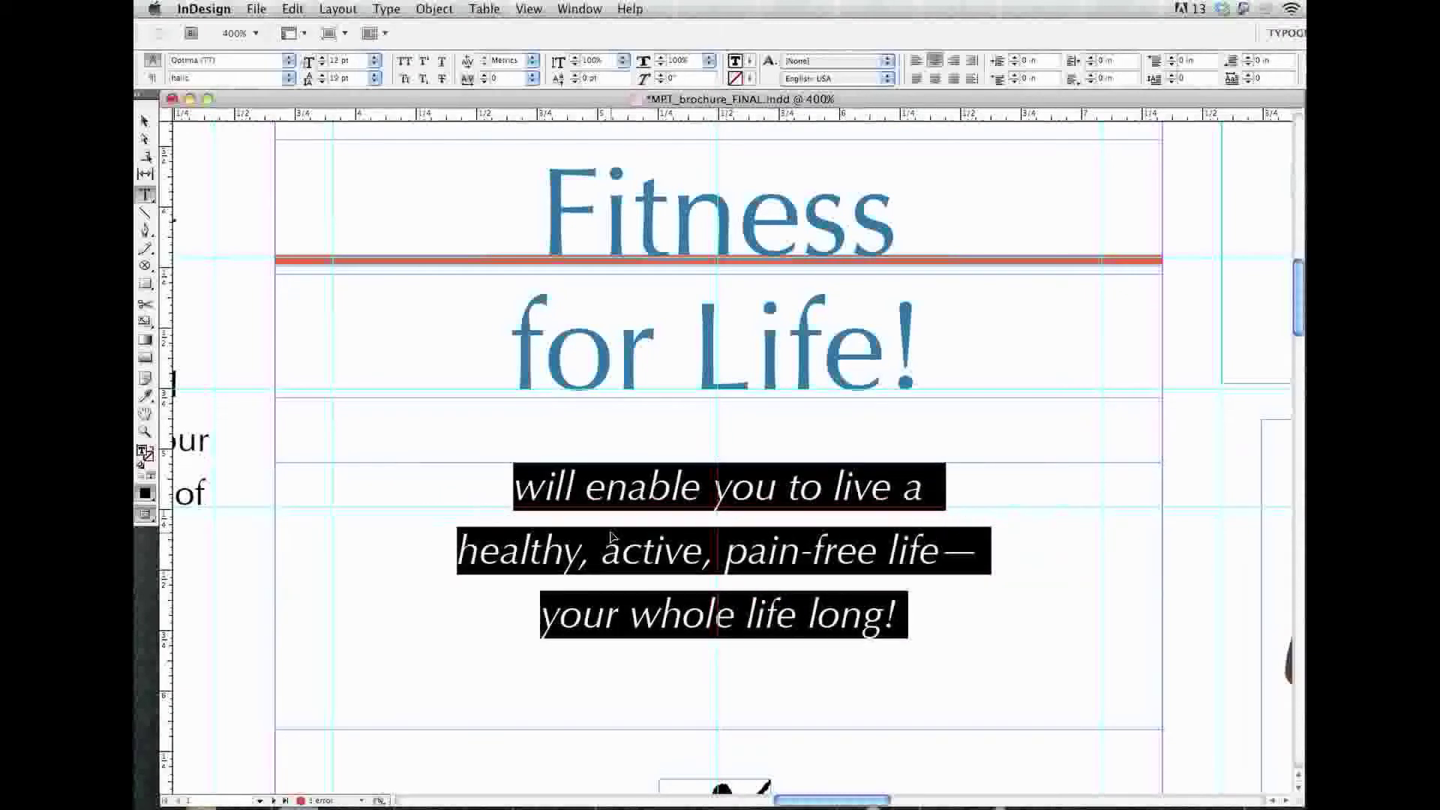
key(super+shift+comma)
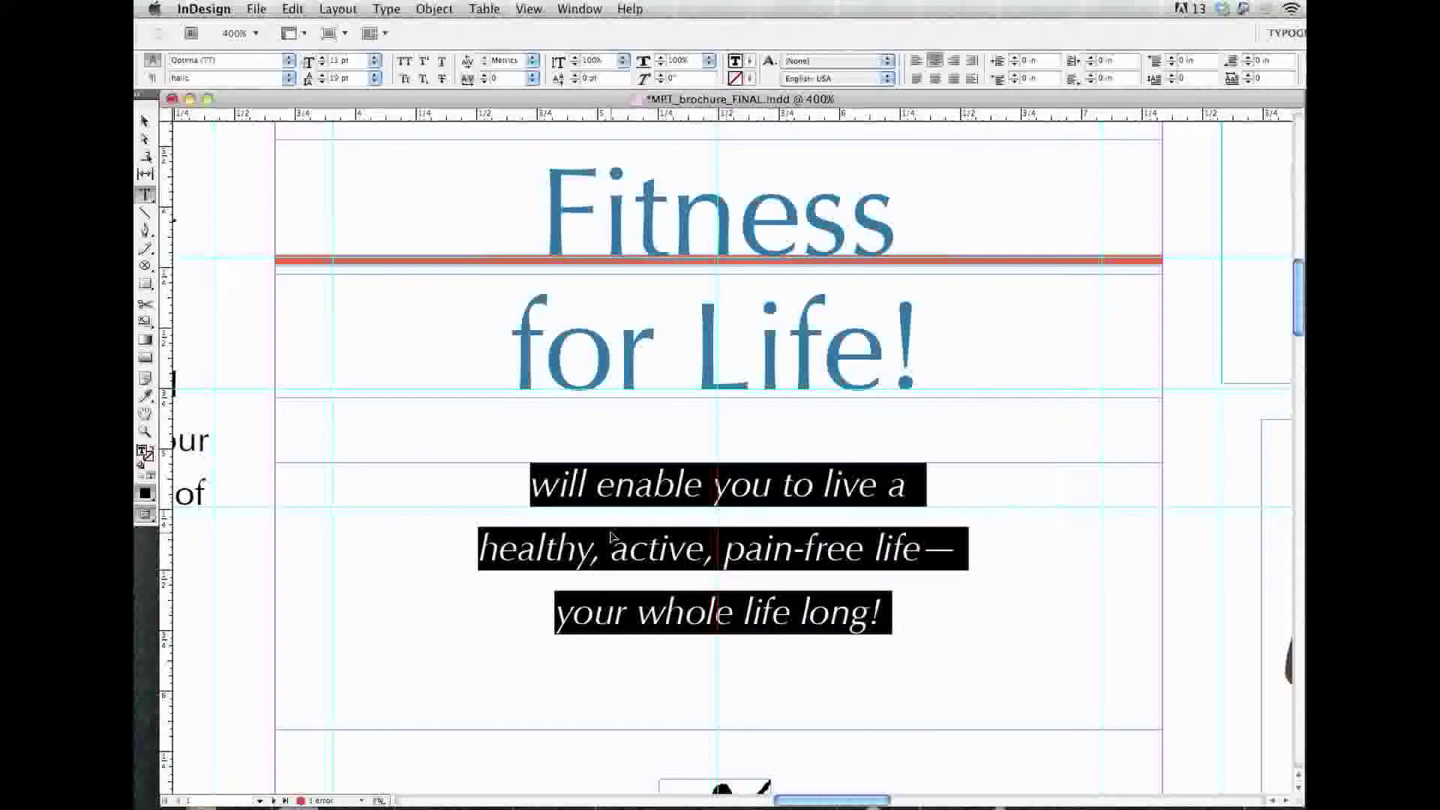
key(super+shift+period)
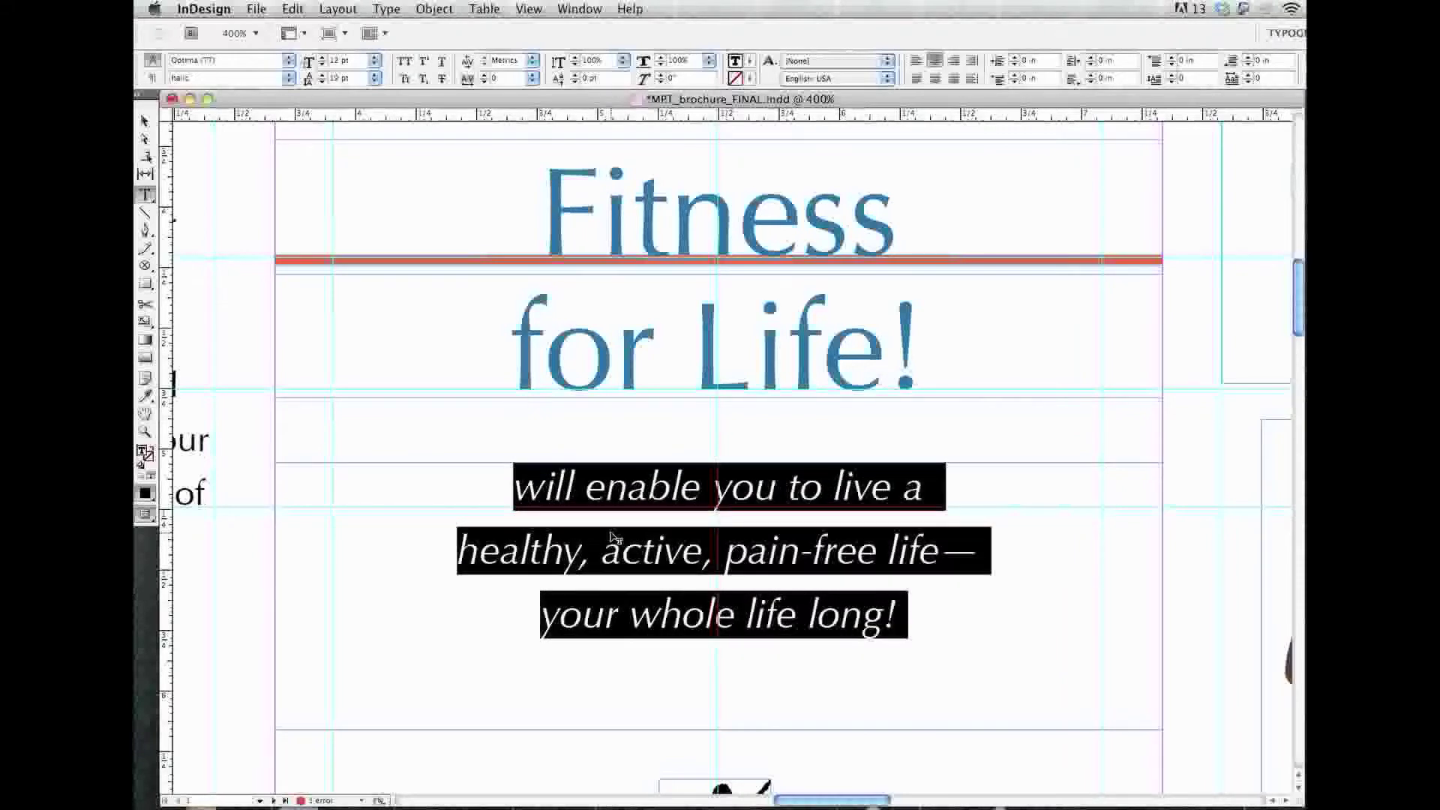
Adjust the tagline's leading up and down, ending at 20 pt.
key(alt+Down)
key(alt+Down)
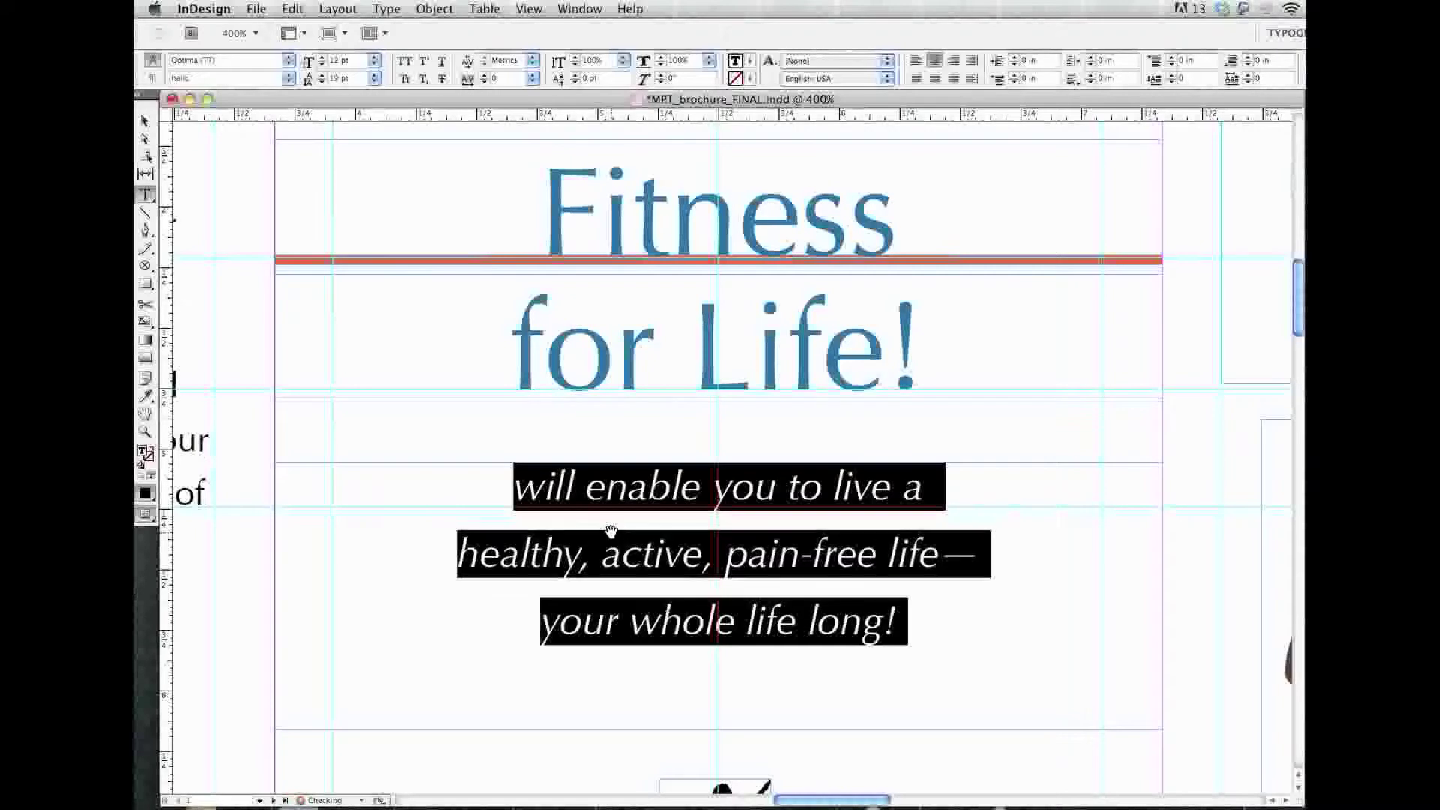
key(alt+Down)
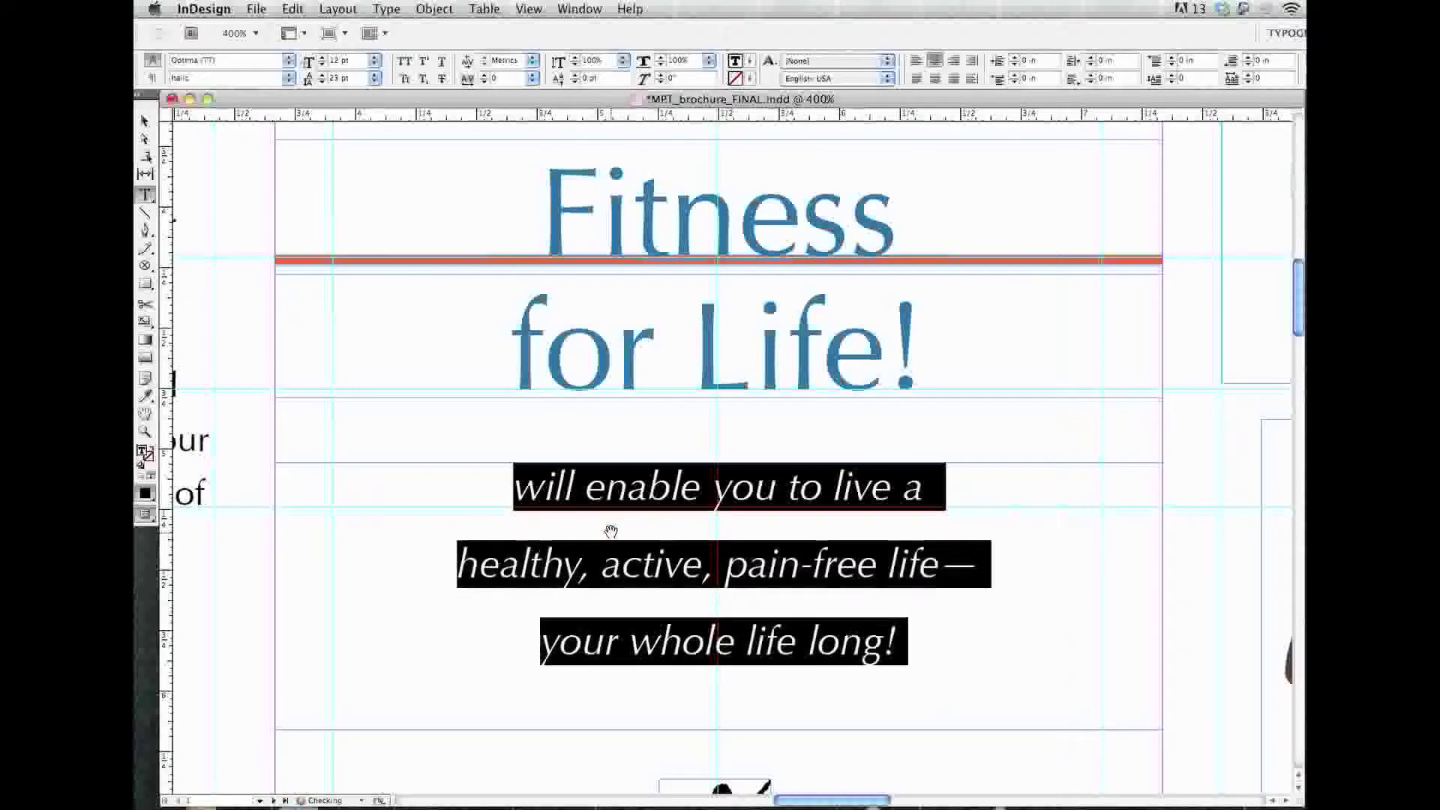
key(alt+Up)
key(alt+Up)
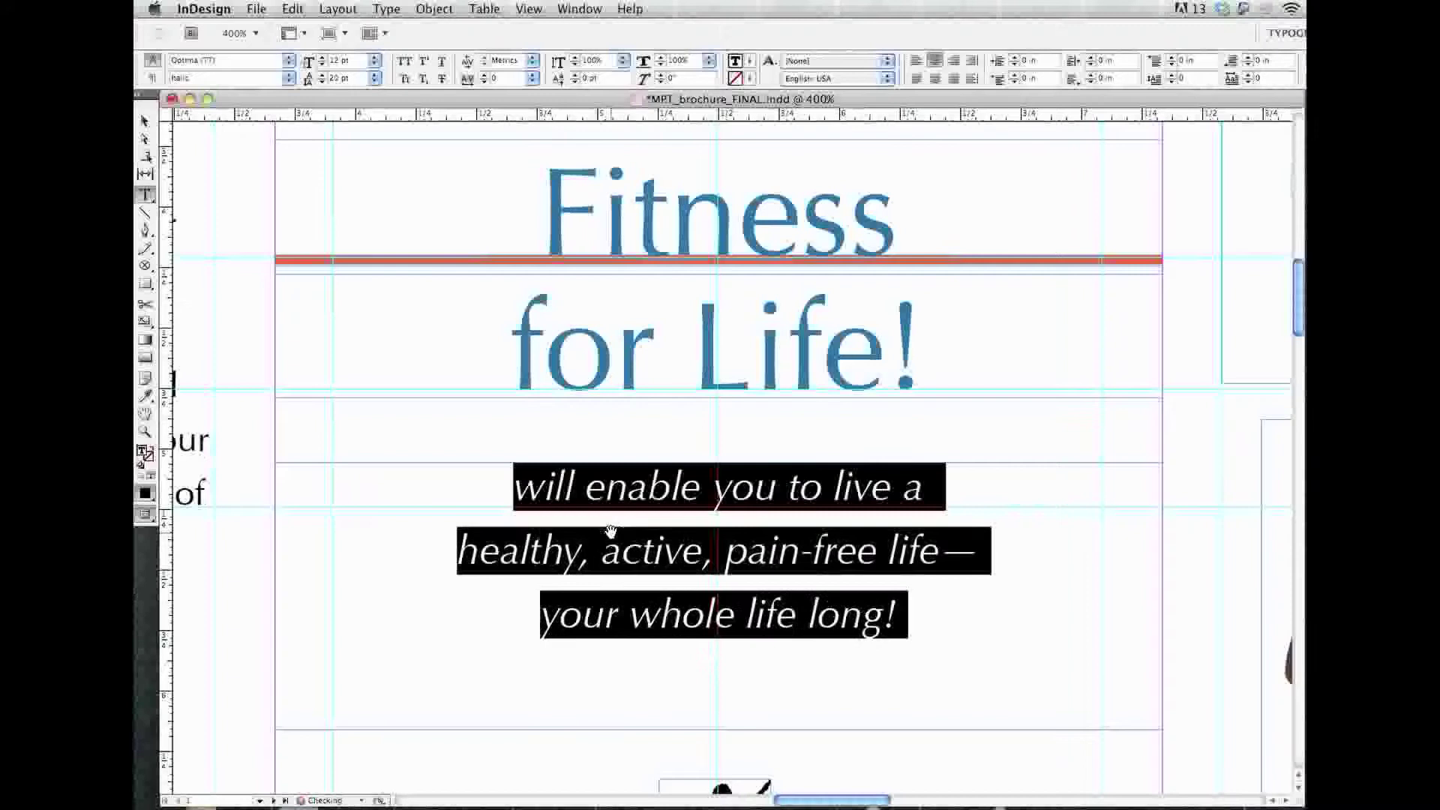
key(alt+Down)
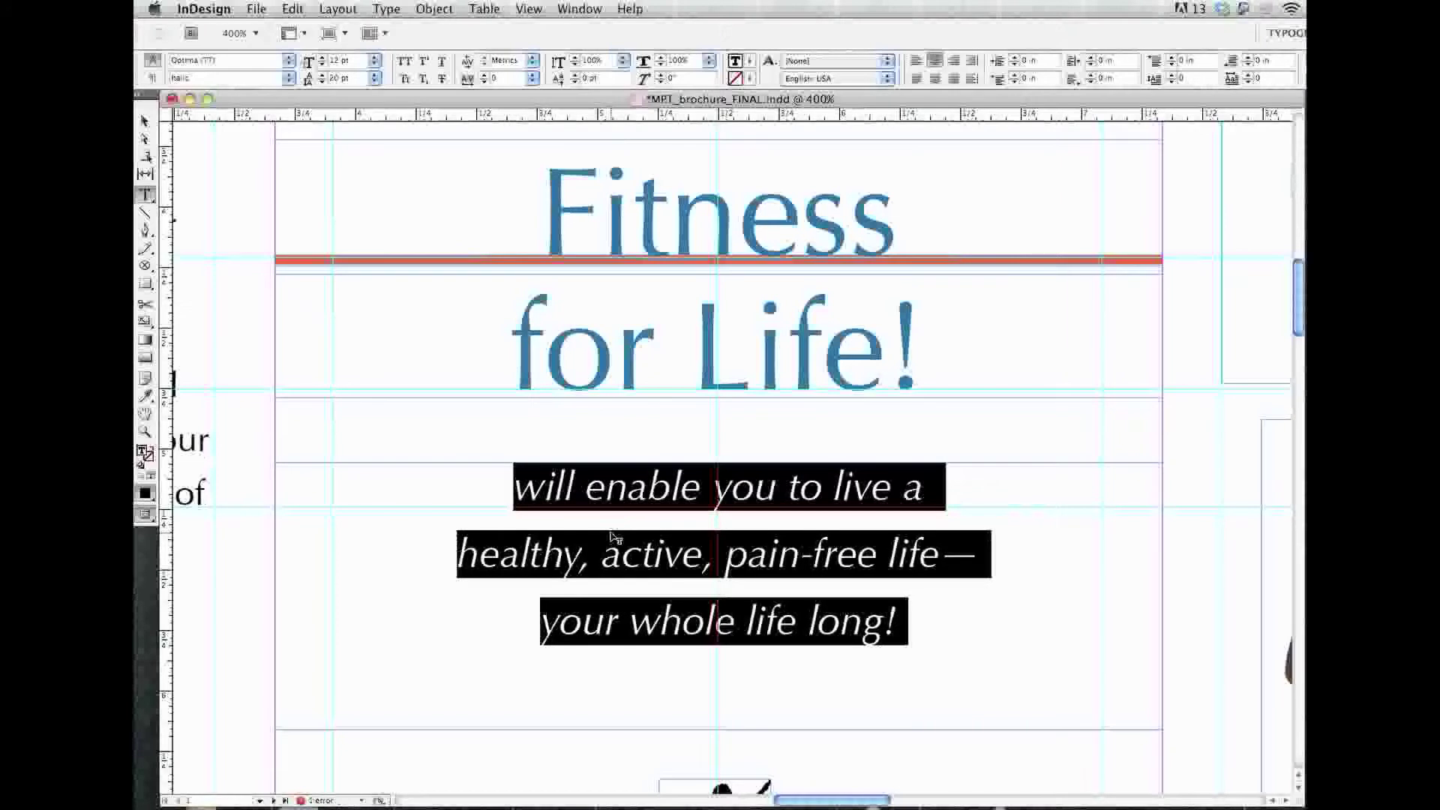
Experiment with tagline tracking, then tighten it in steps of 5 down to 0.
key(alt+Left)
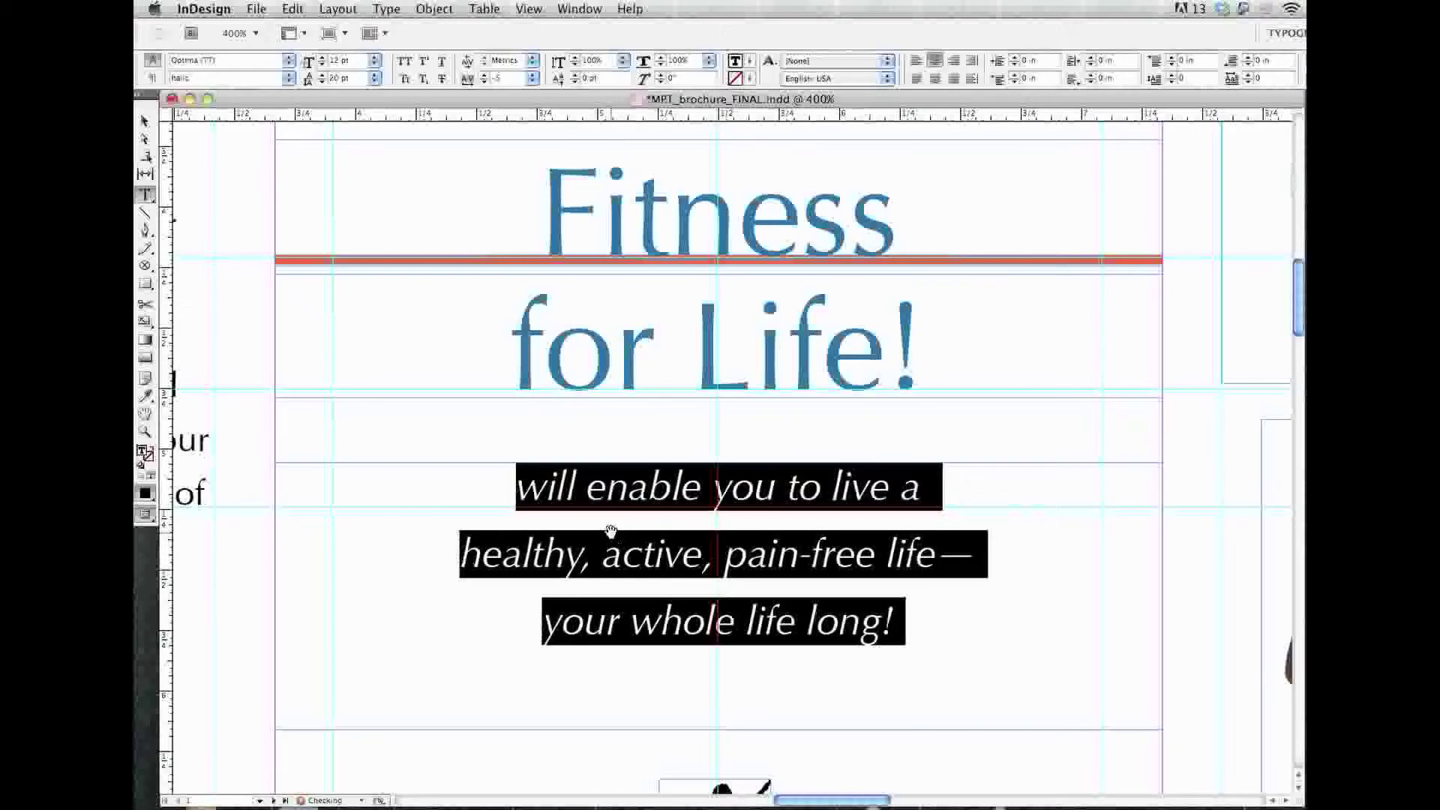
key(alt+Right)
key(alt+Right)
key(alt+Right)
key(alt+Right)
key(alt+Right)
key(alt+Right)
key(alt+Right)
key(alt+Right)
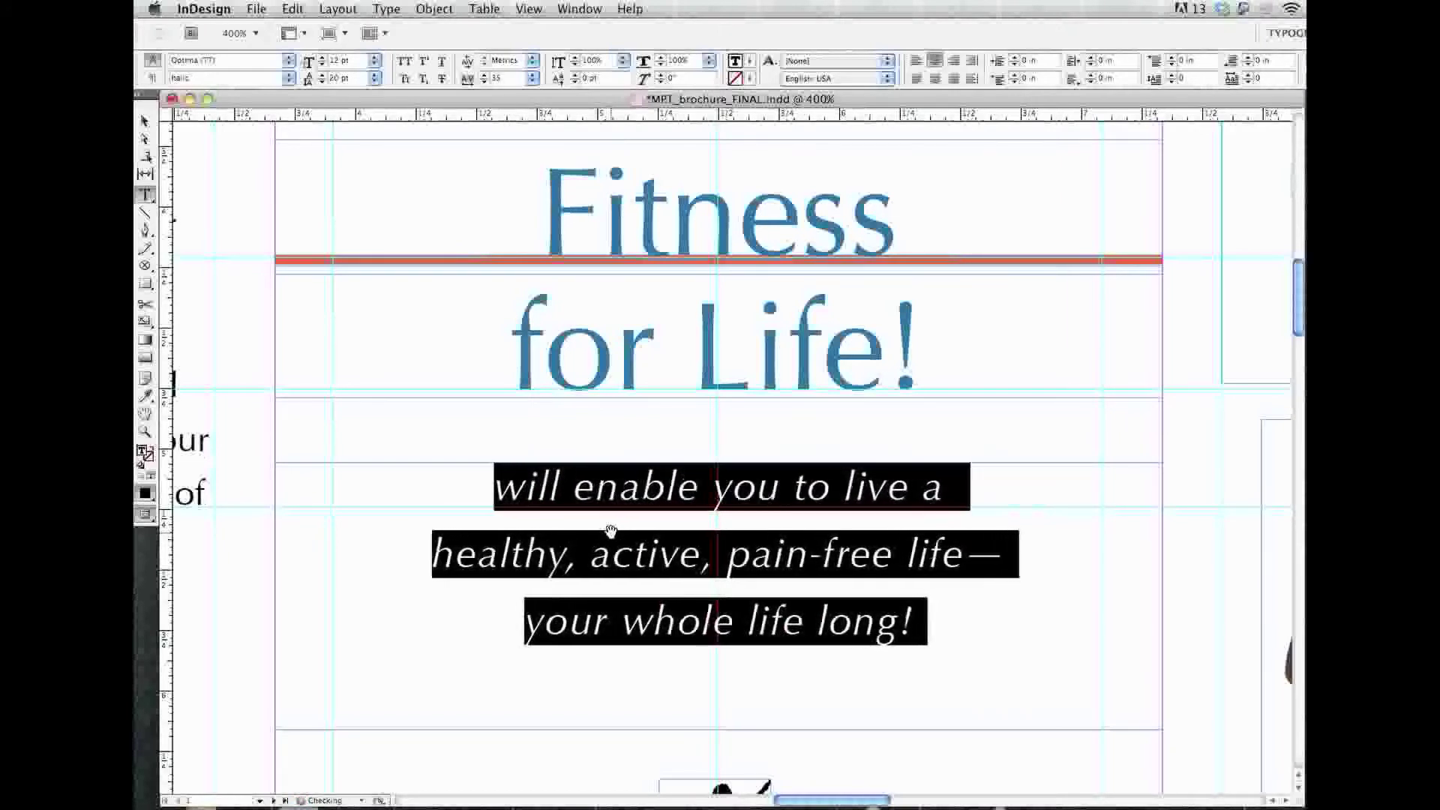
key(alt+Right)
key(alt+Right)
key(alt+Right)
key(alt+Right)
key(alt+Right)
key(alt+Right)
key(alt+Right)
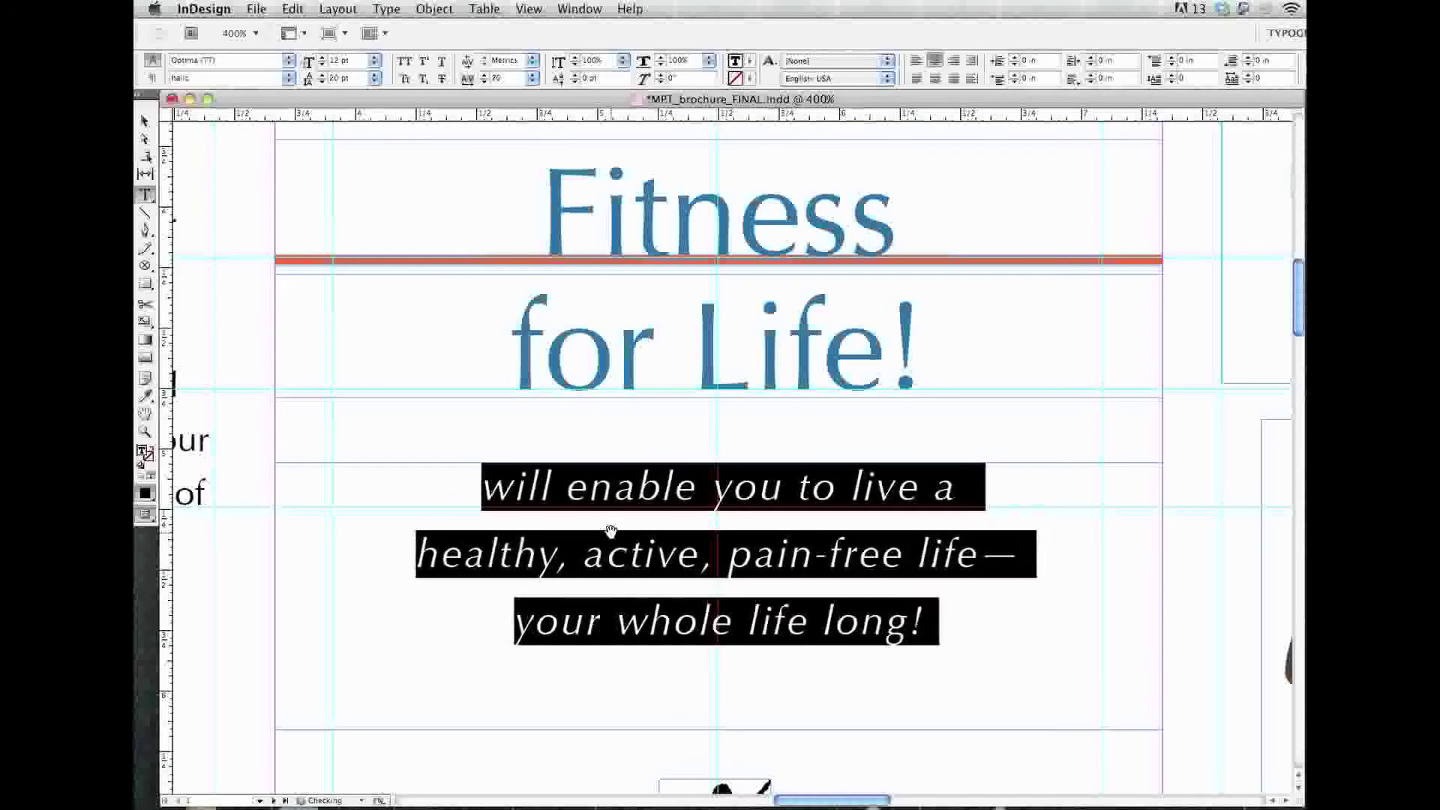
key(alt+Left)
key(alt+Left)
key(alt+Left)
key(alt+Left)
key(alt+Left)
key(alt+Left)
key(alt+Left)
key(alt+Left)
key(alt+Left)
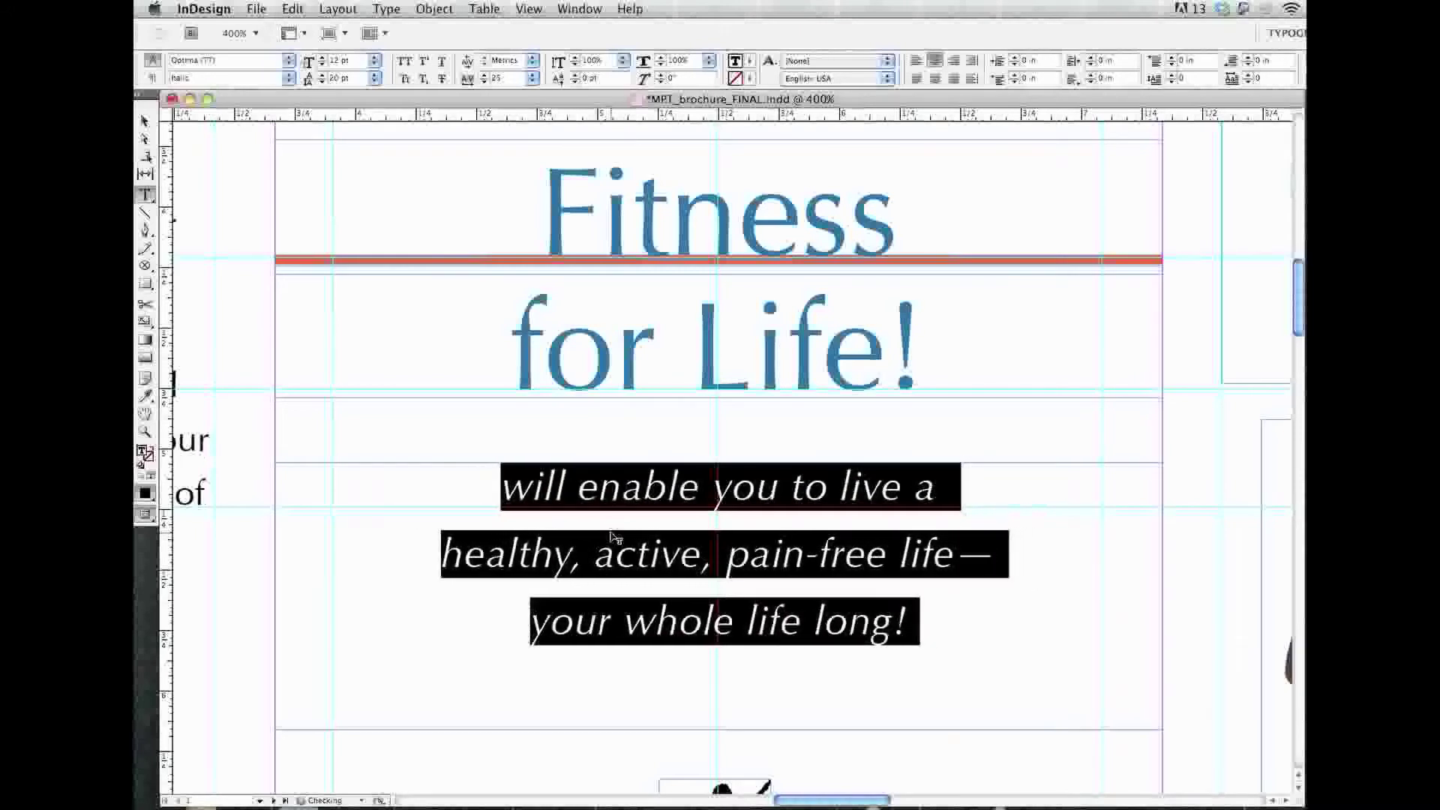
key(alt+Left)
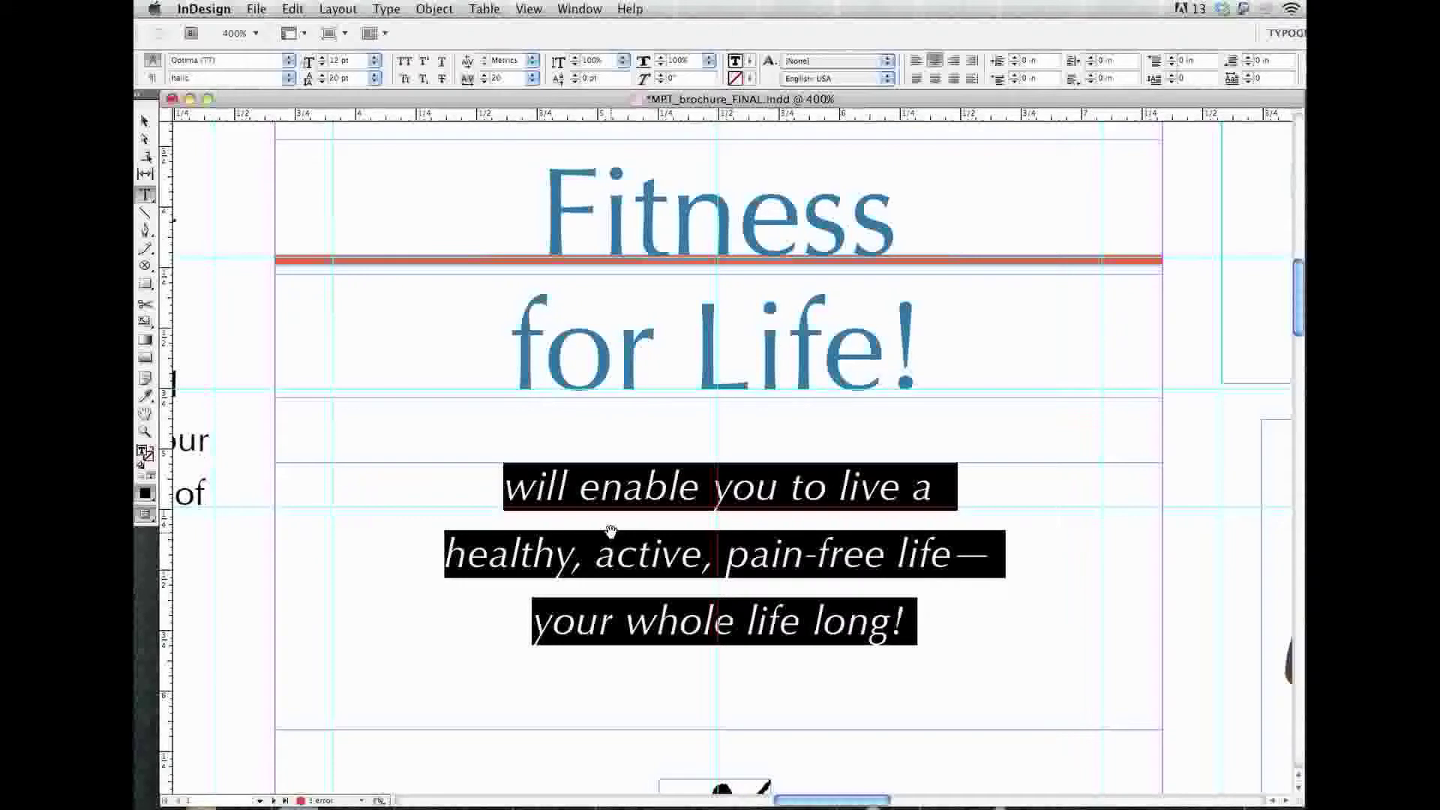
key(alt+Left)
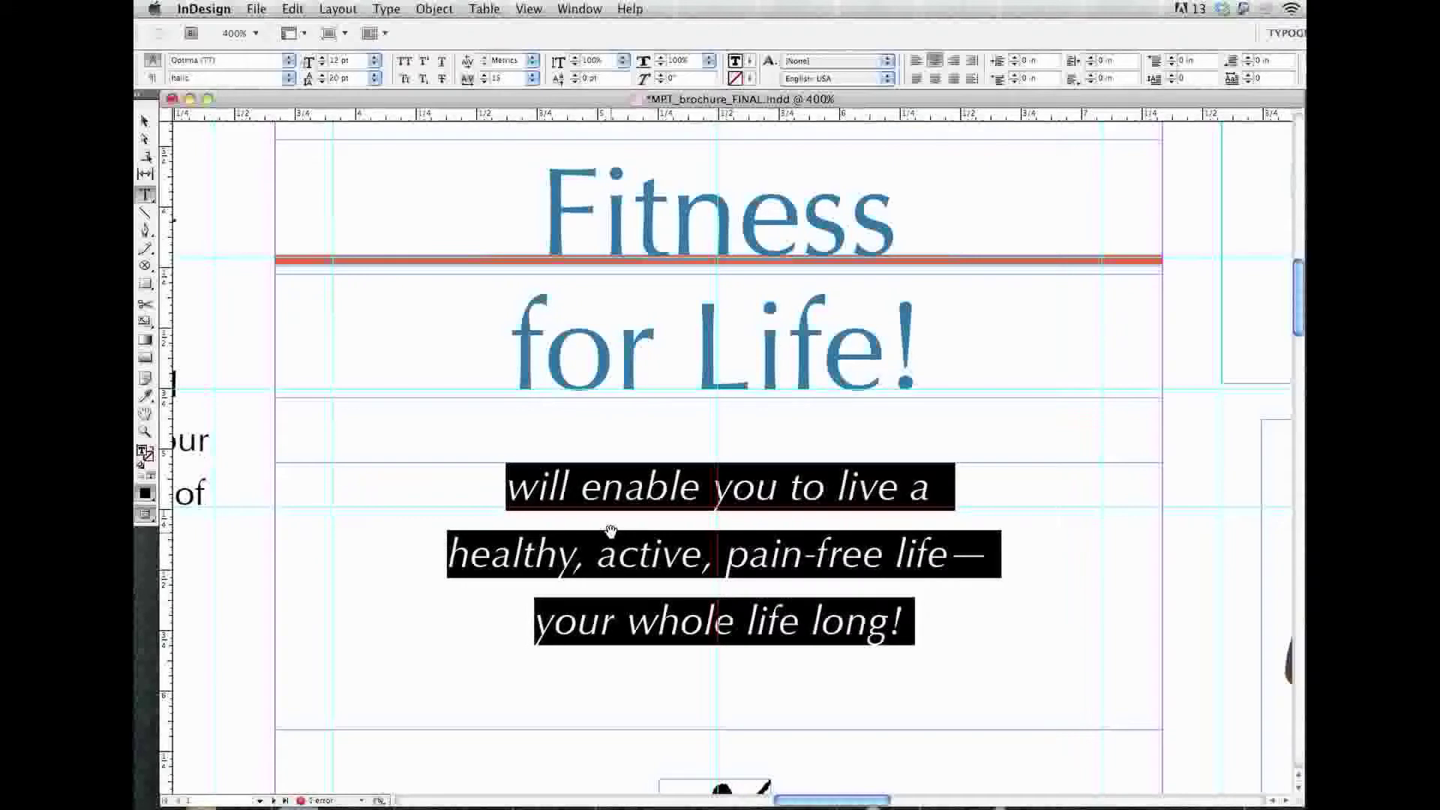
key(alt+Left)
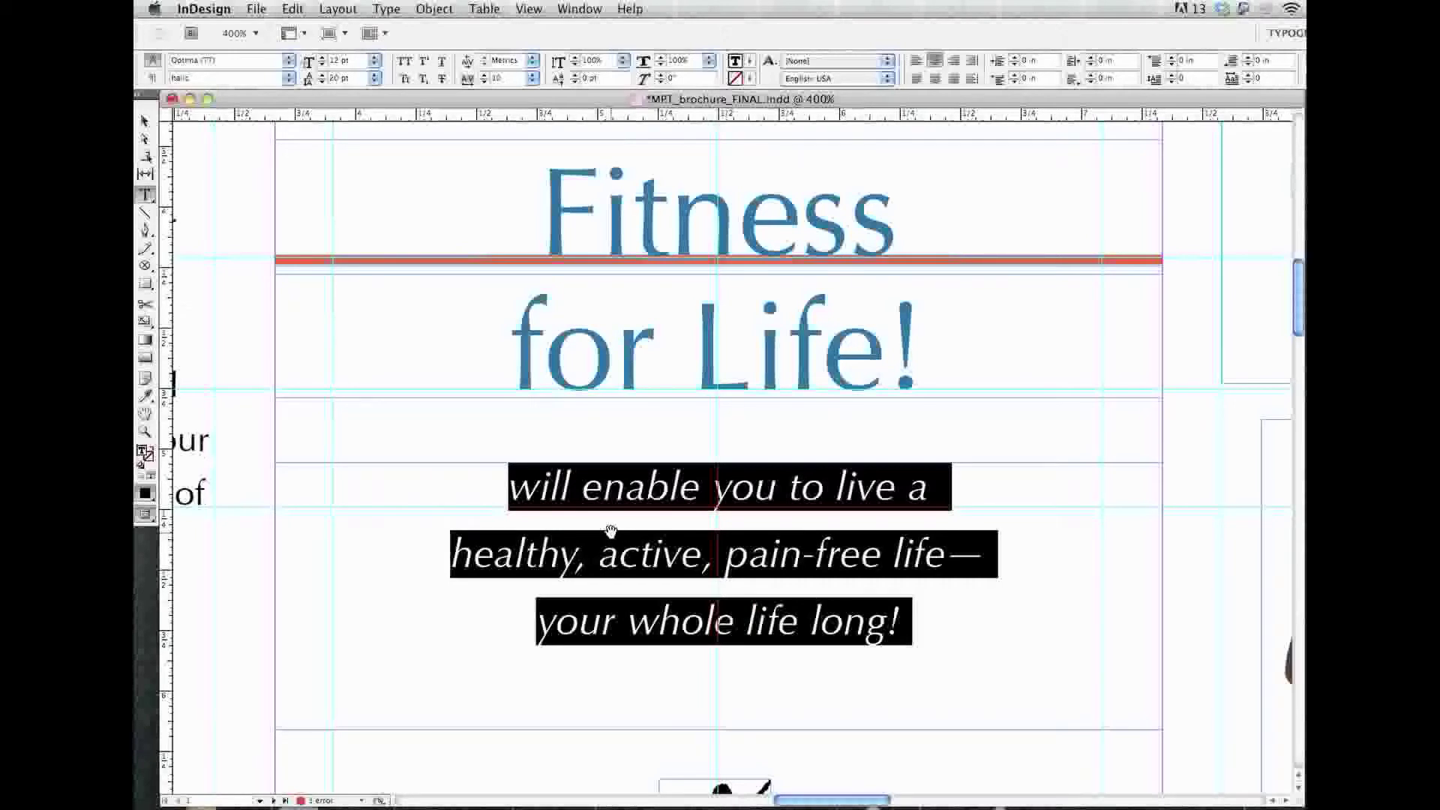
key(alt+Left)
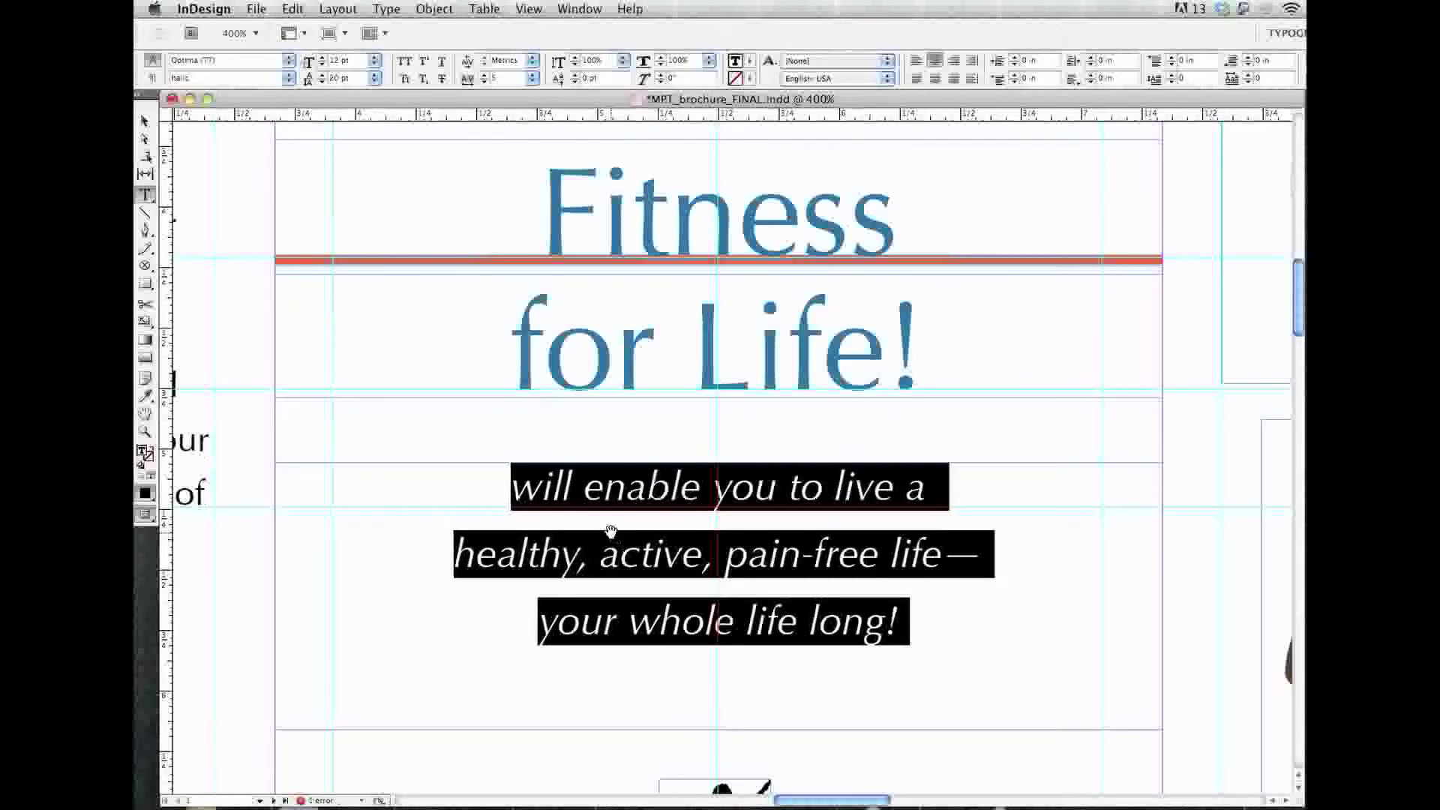
key(alt+Left)
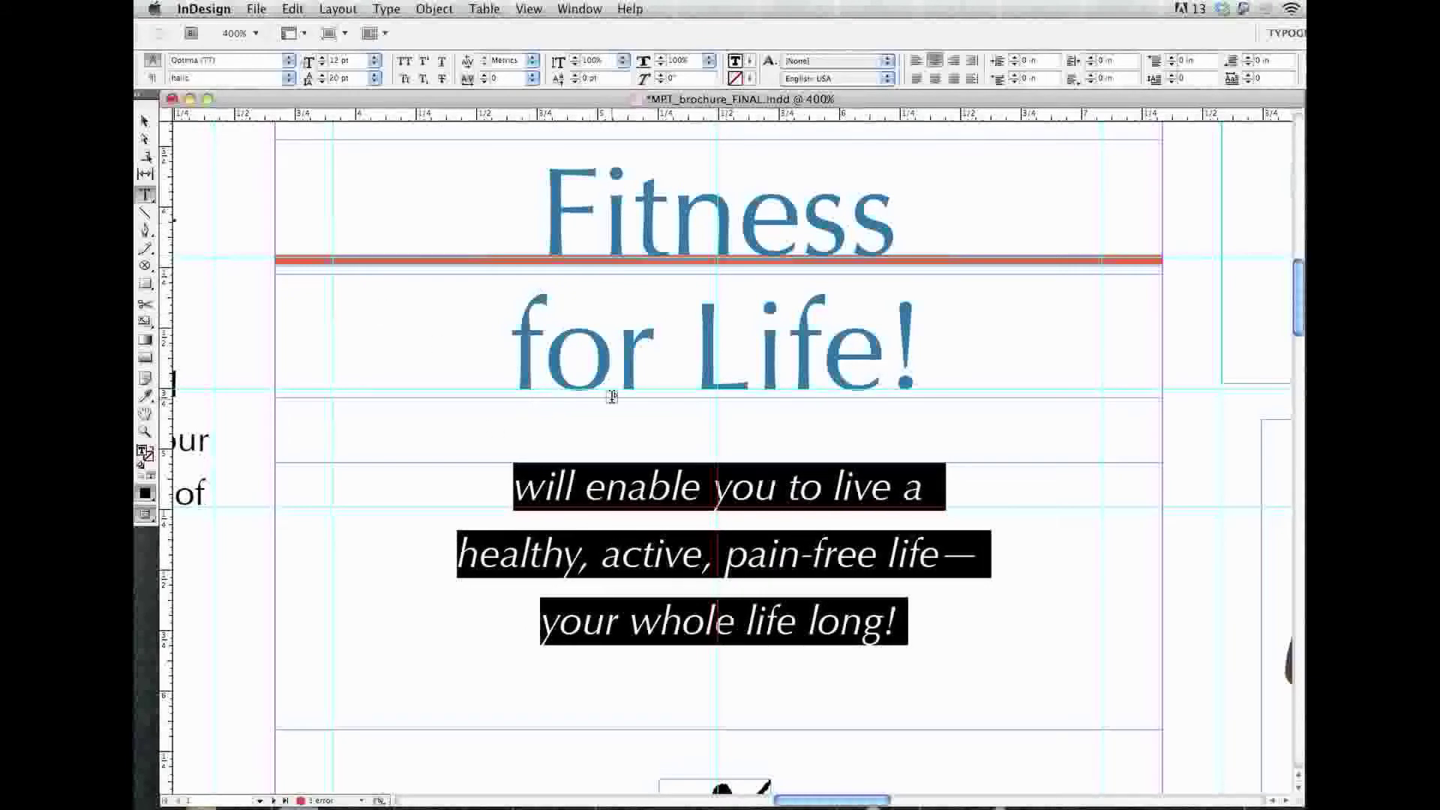
key(Escape)
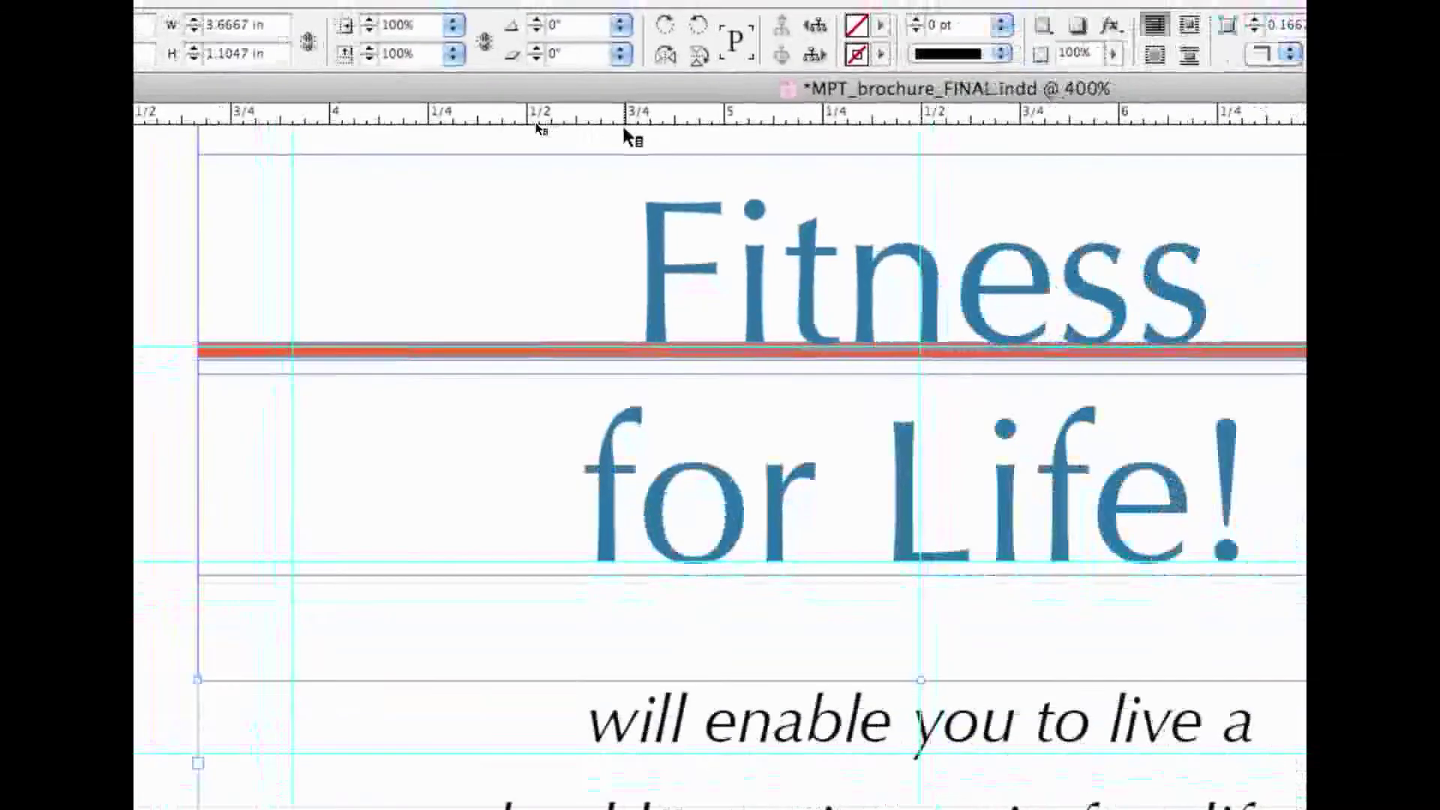
Open the Preferences dialog with Cmd+K.
key(super+k)
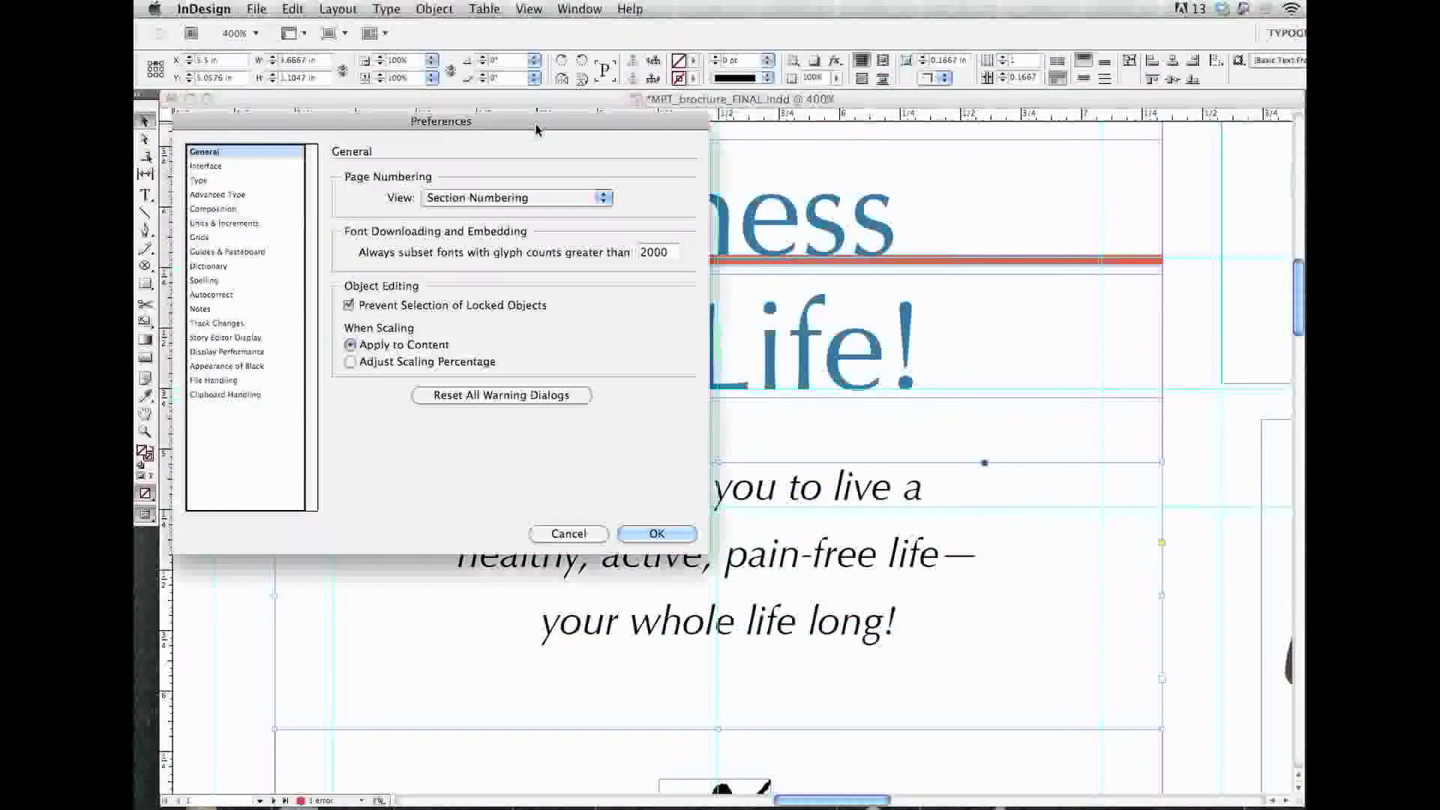
Set horizontal and vertical ruler units to Picas in Units & Increments preferences.
click(230, 224)
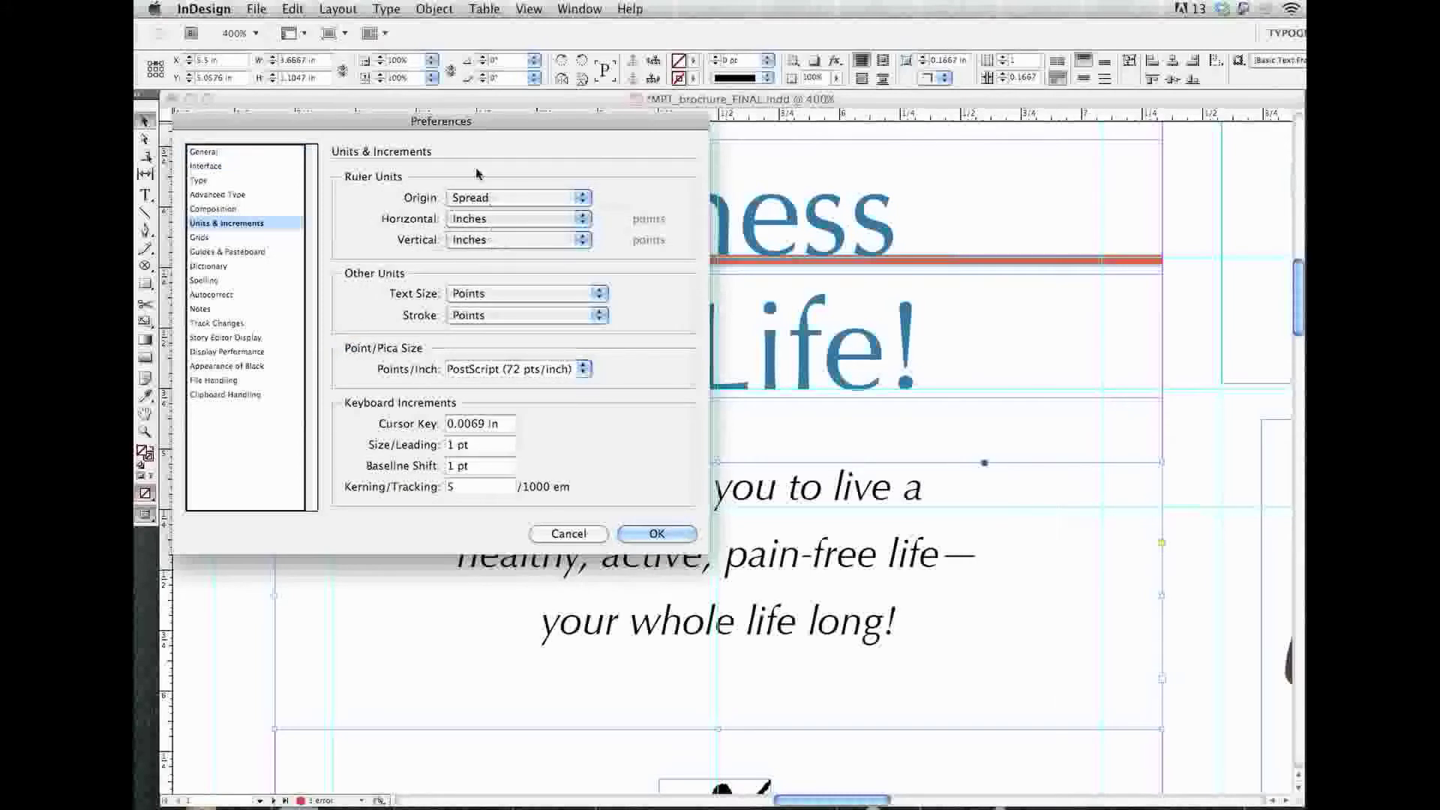
drag(498, 122, 894, 264)
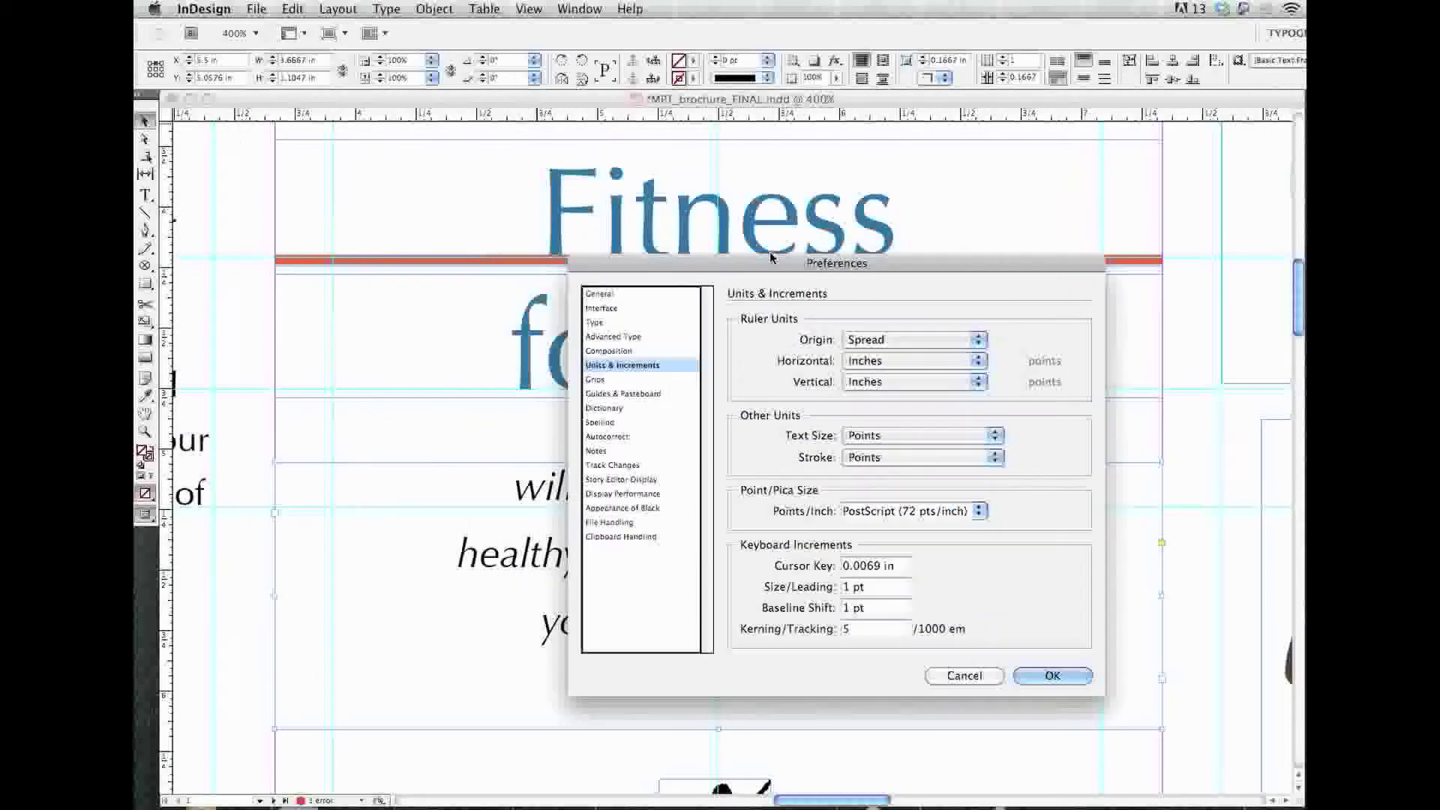
click(882, 361)
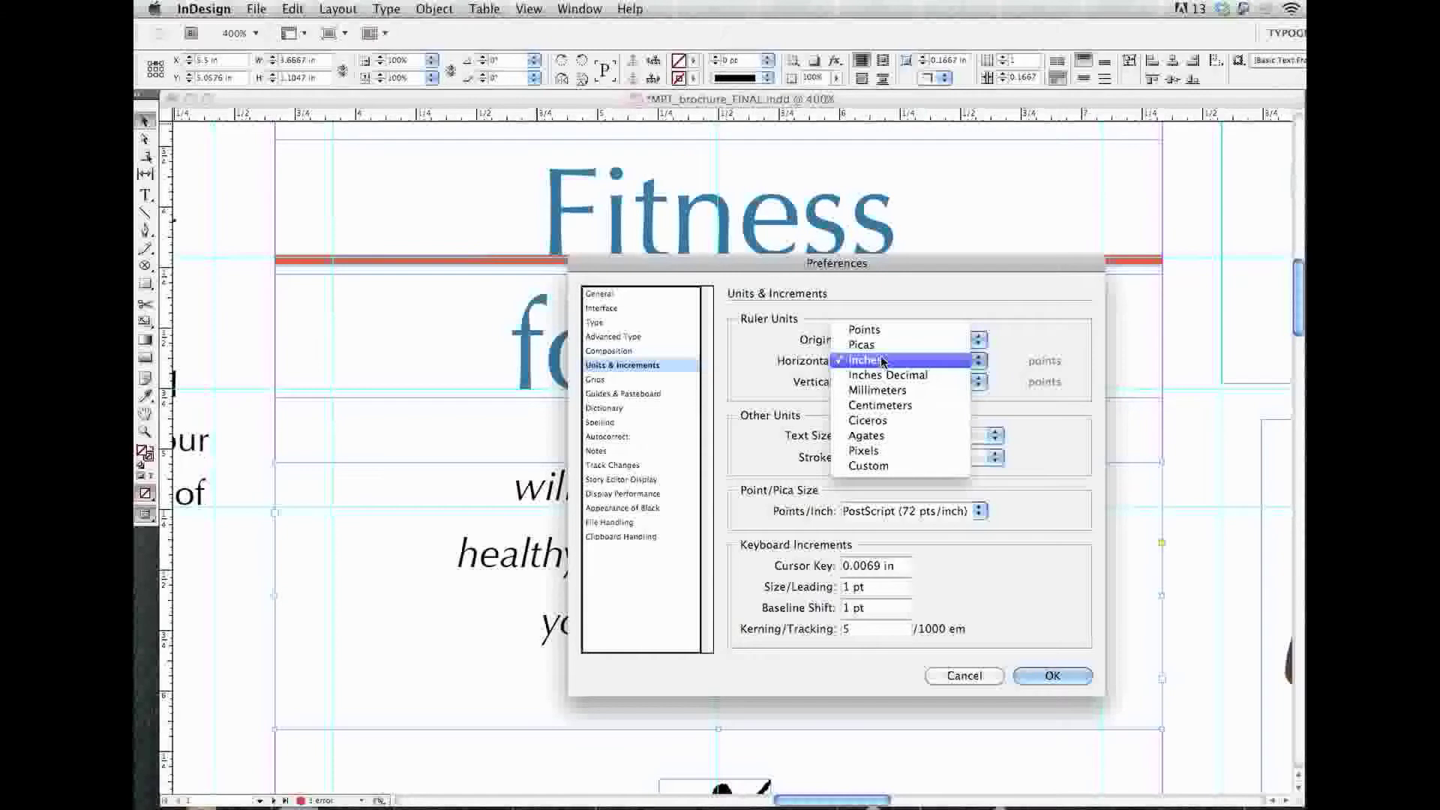
click(880, 346)
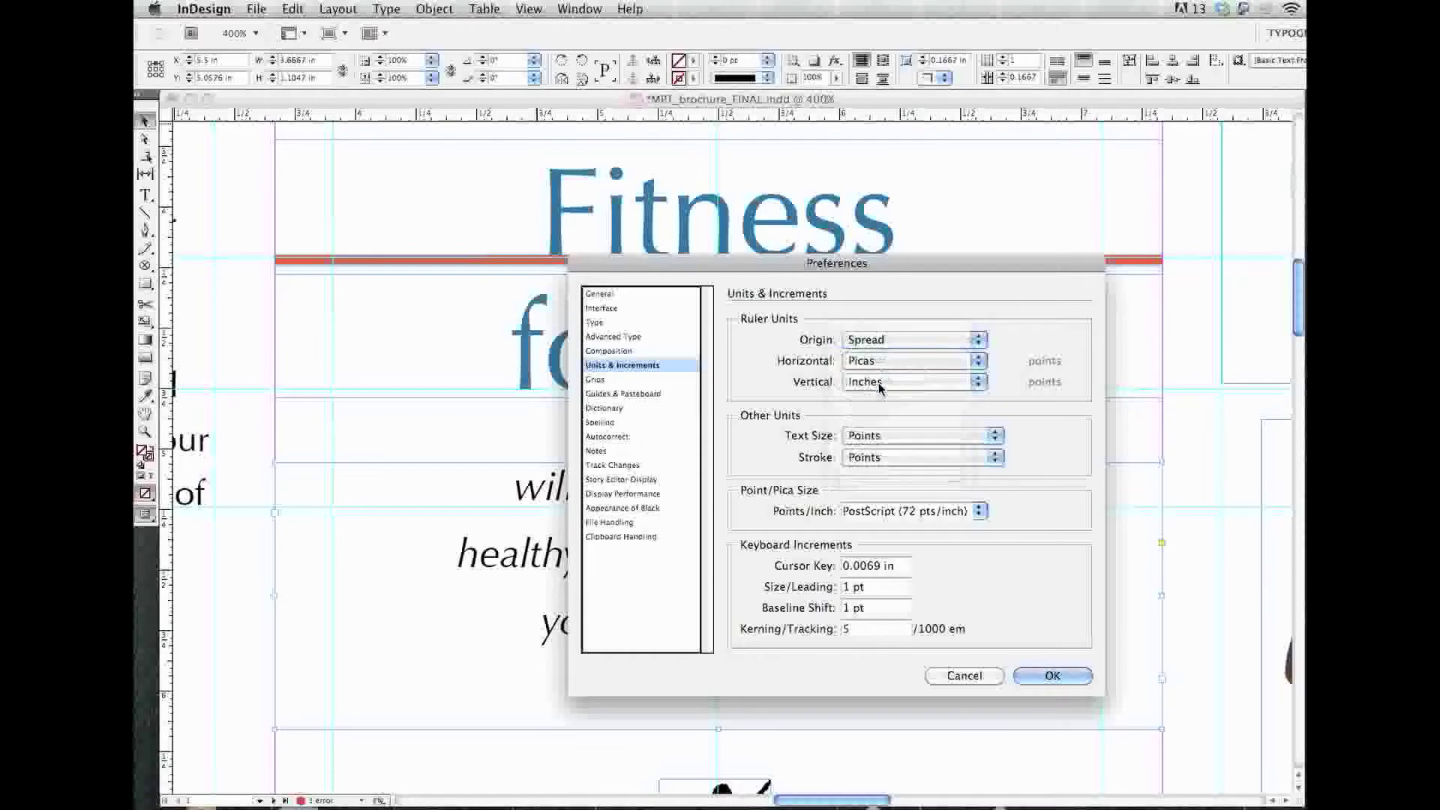
click(879, 382)
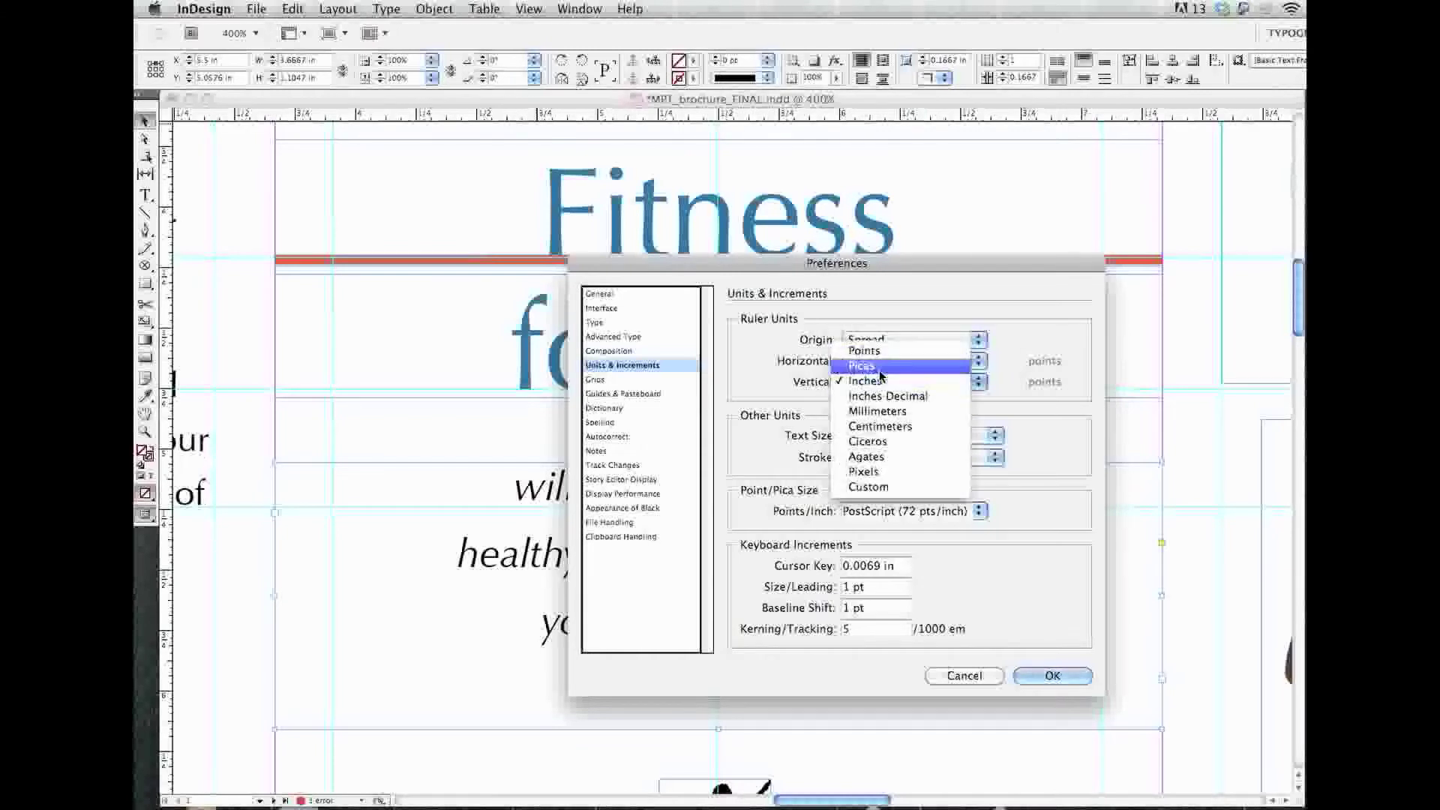
click(879, 365)
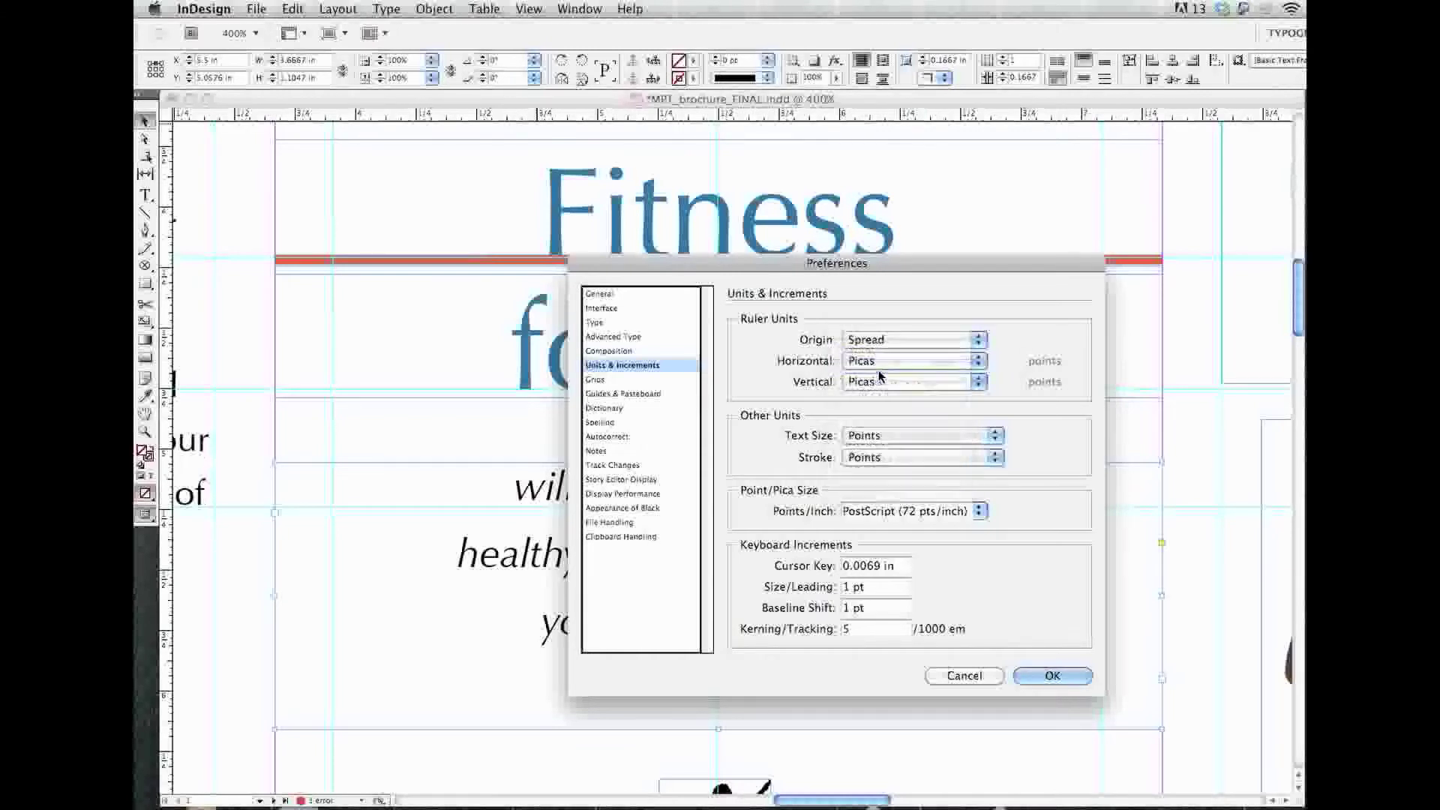
click(1056, 677)
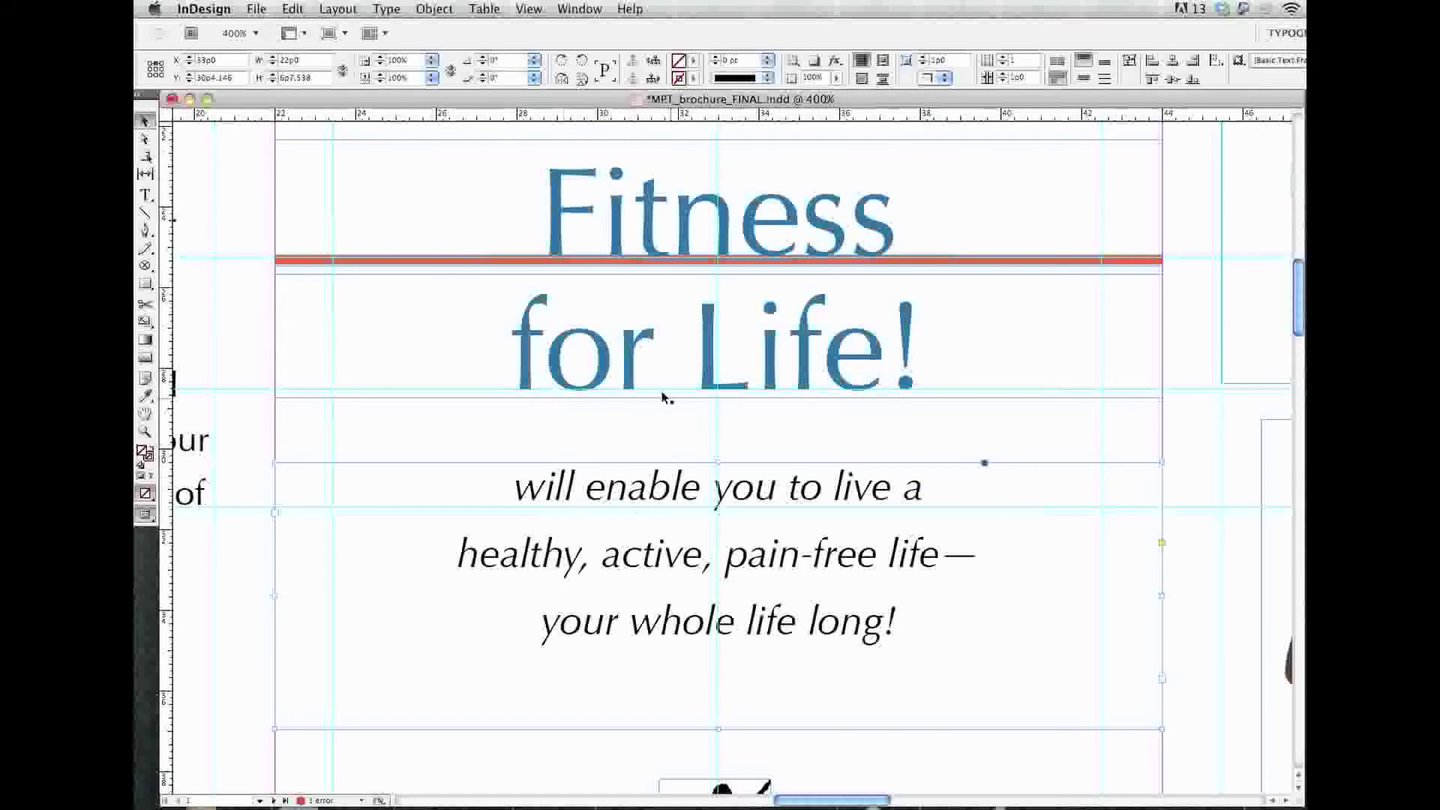
Draw a measuring rectangle below the headline and set its height to 4p0.
drag(440, 315, 973, 632)
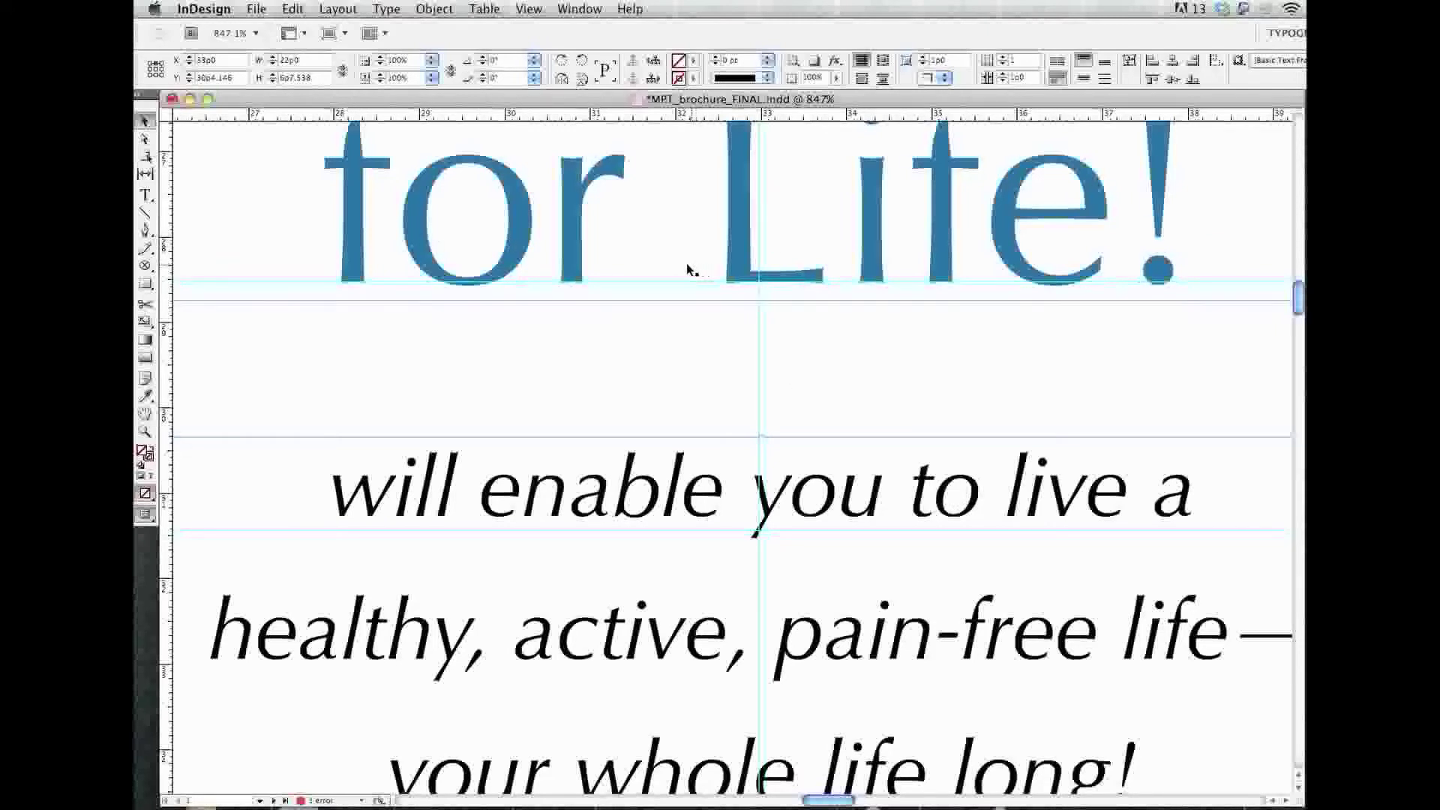
key(m)
drag(634, 282, 745, 516)
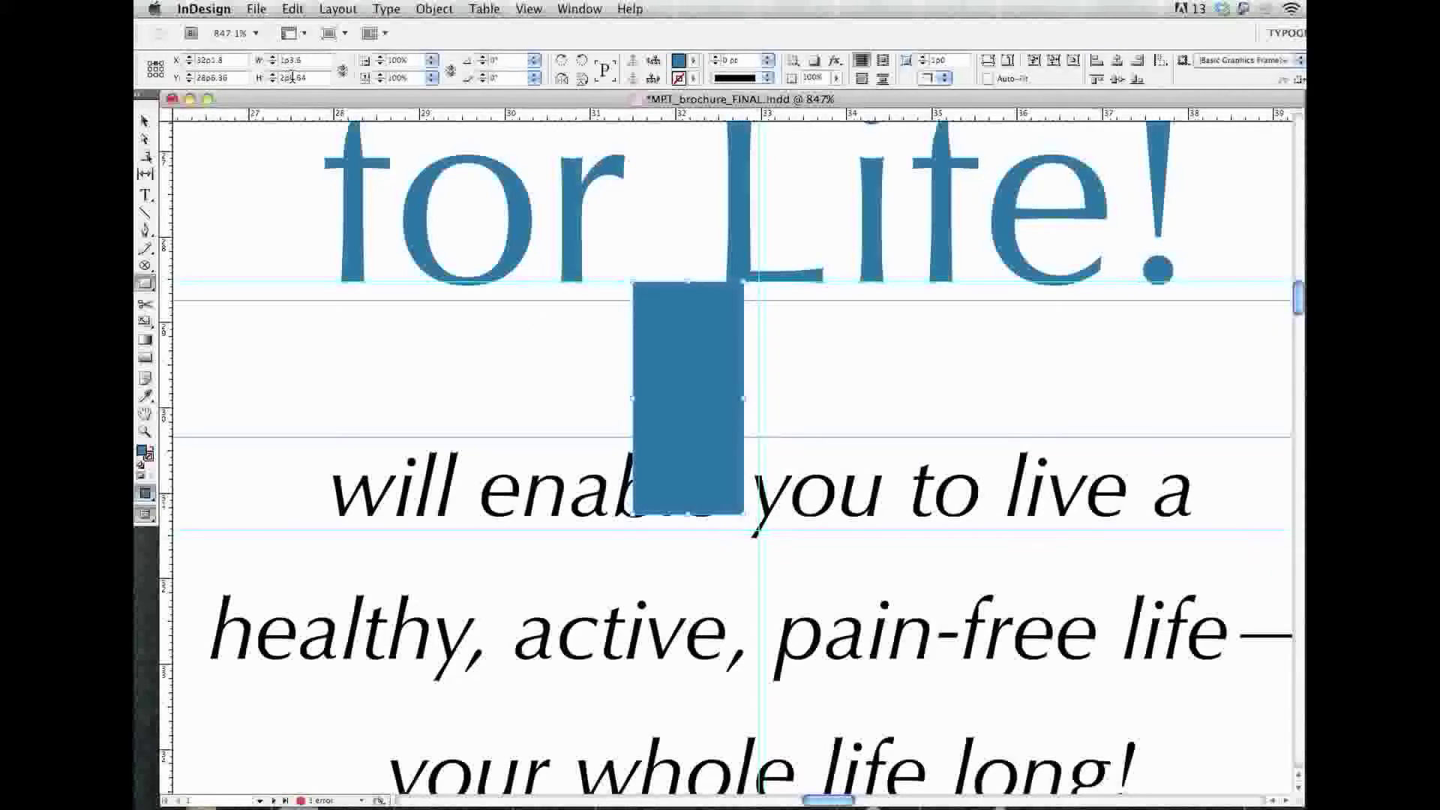
key(v)
click(297, 78)
text(4p)
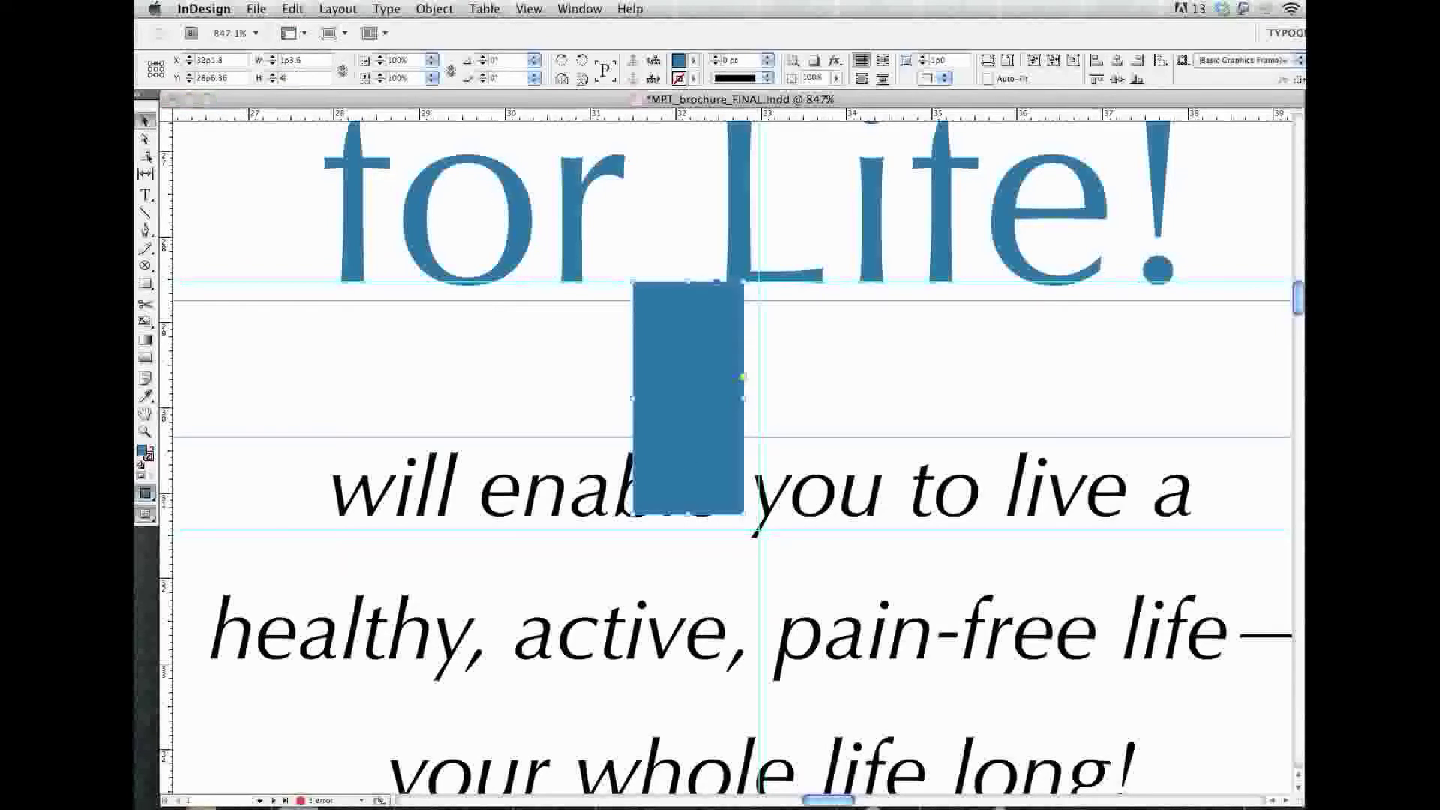
key(Return)
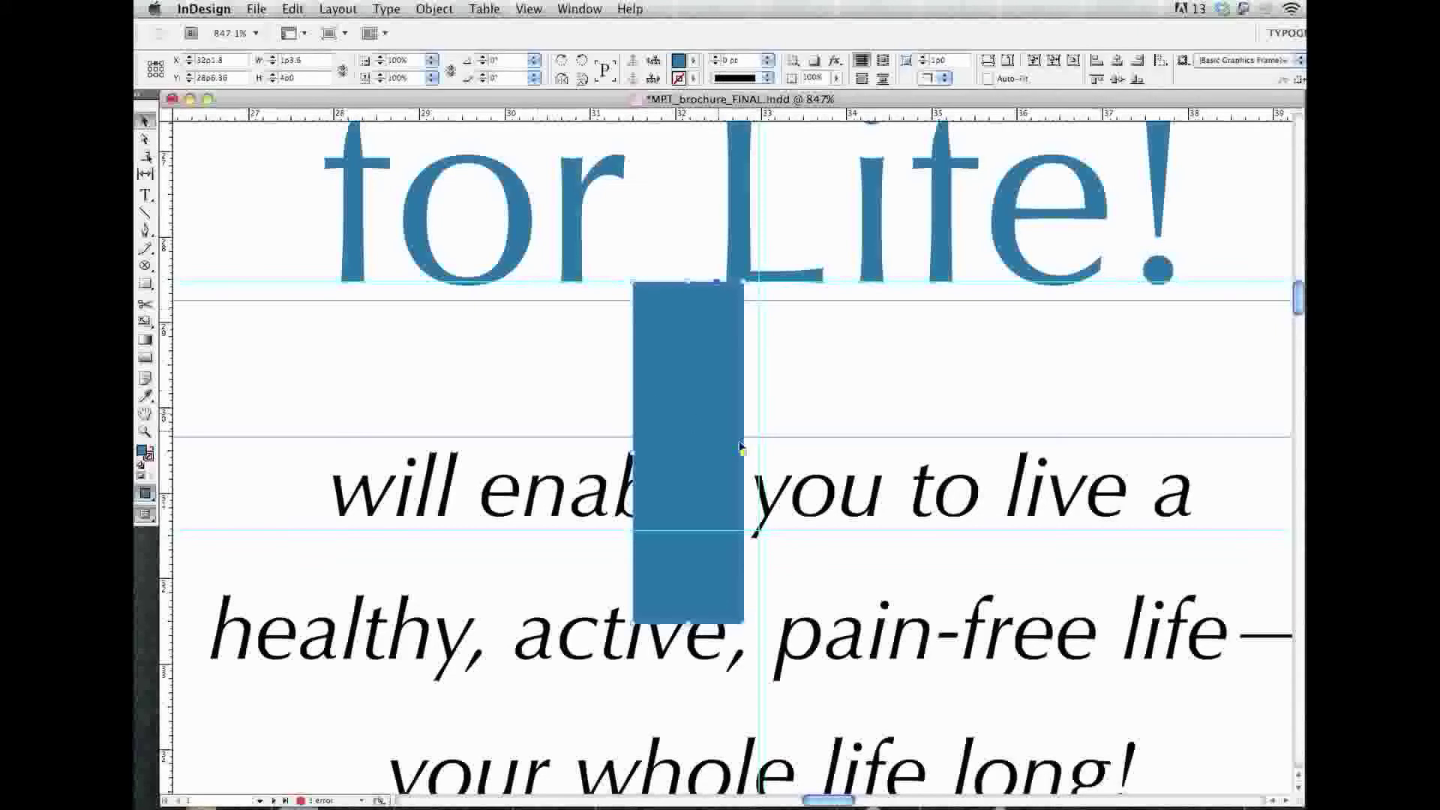
Nudge the tagline frame down to the rectangle's bottom, then delete the rectangle.
click(912, 510)
key(shift+Down)
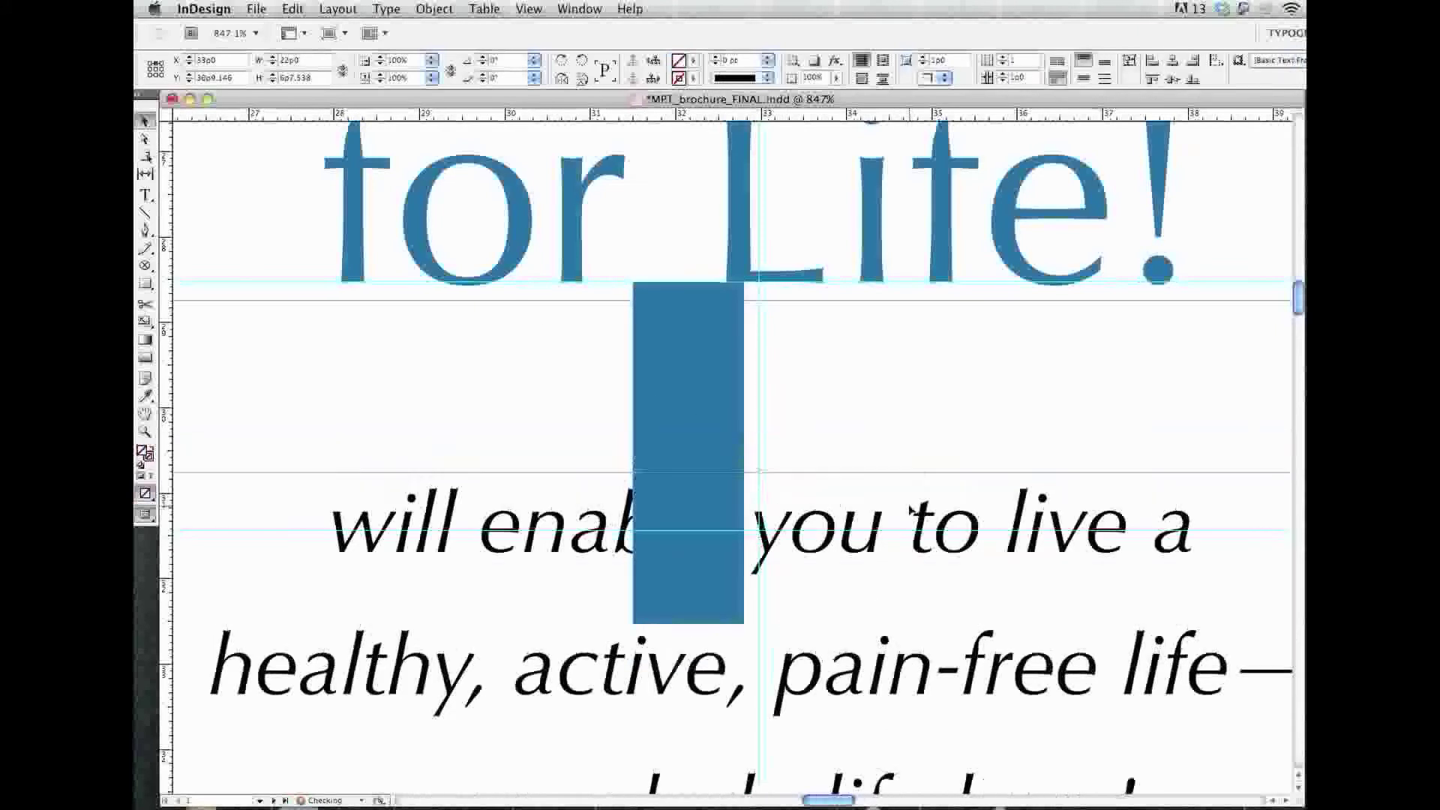
key(Down)
key(Down)
key(Down)
key(Down)
key(Down)
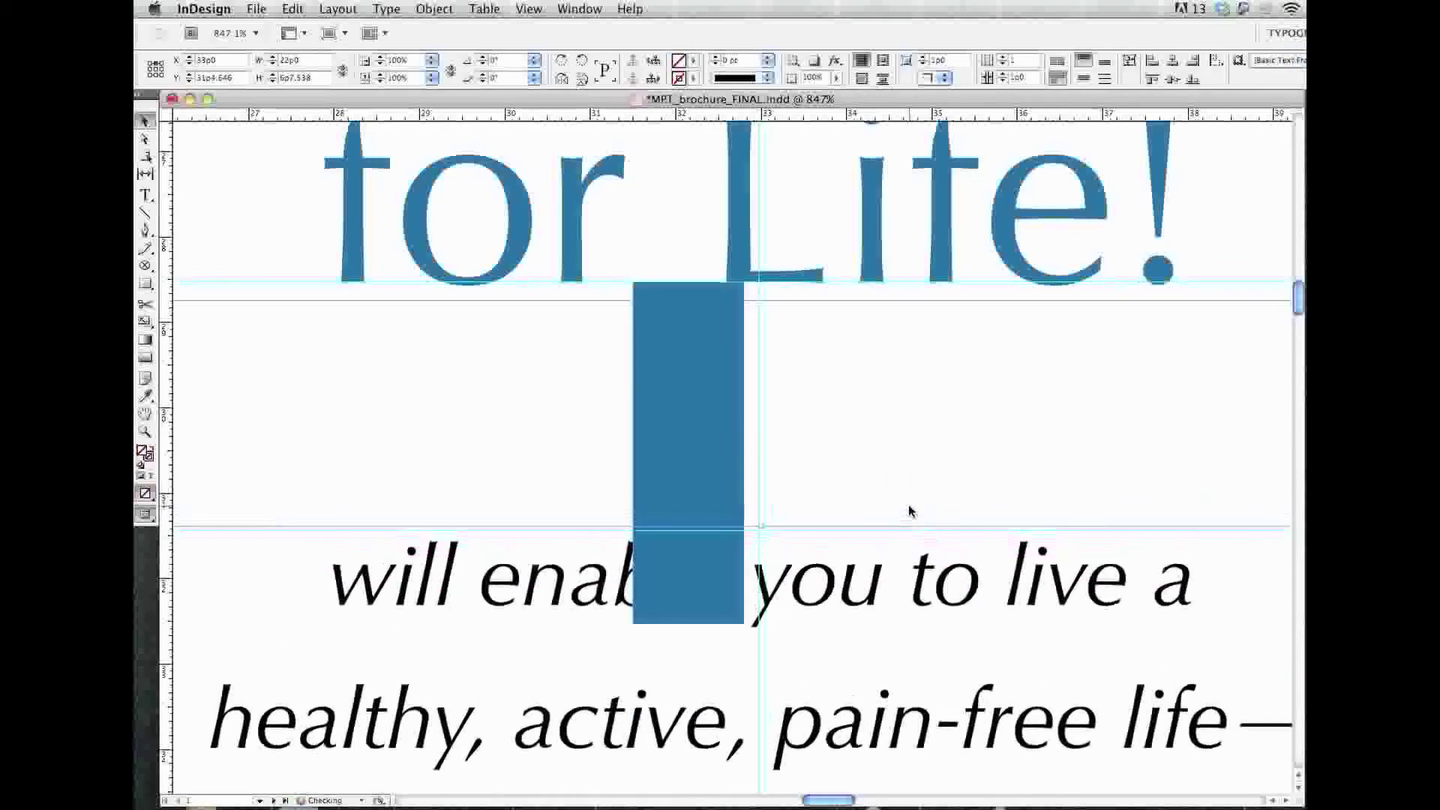
click(686, 355)
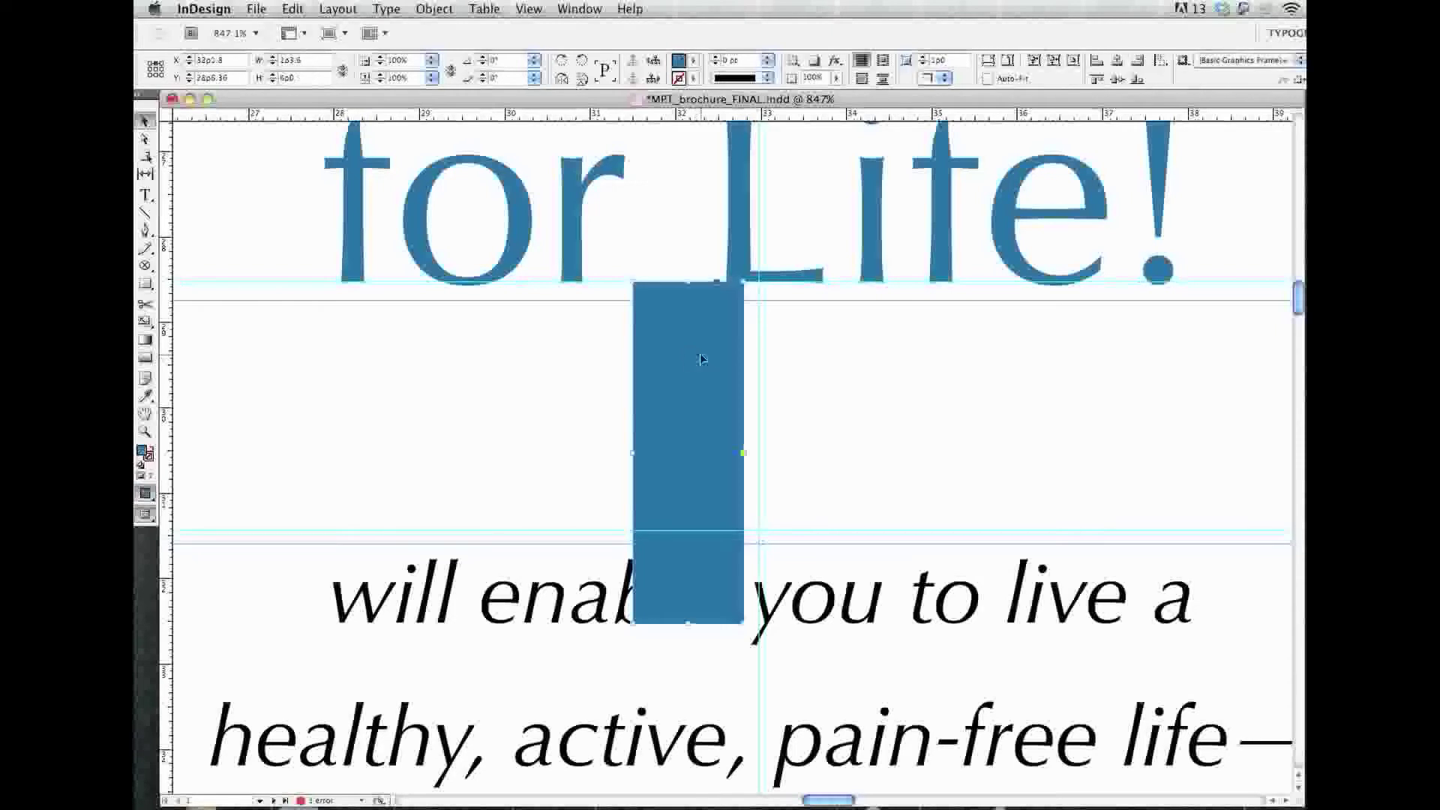
key(Delete)
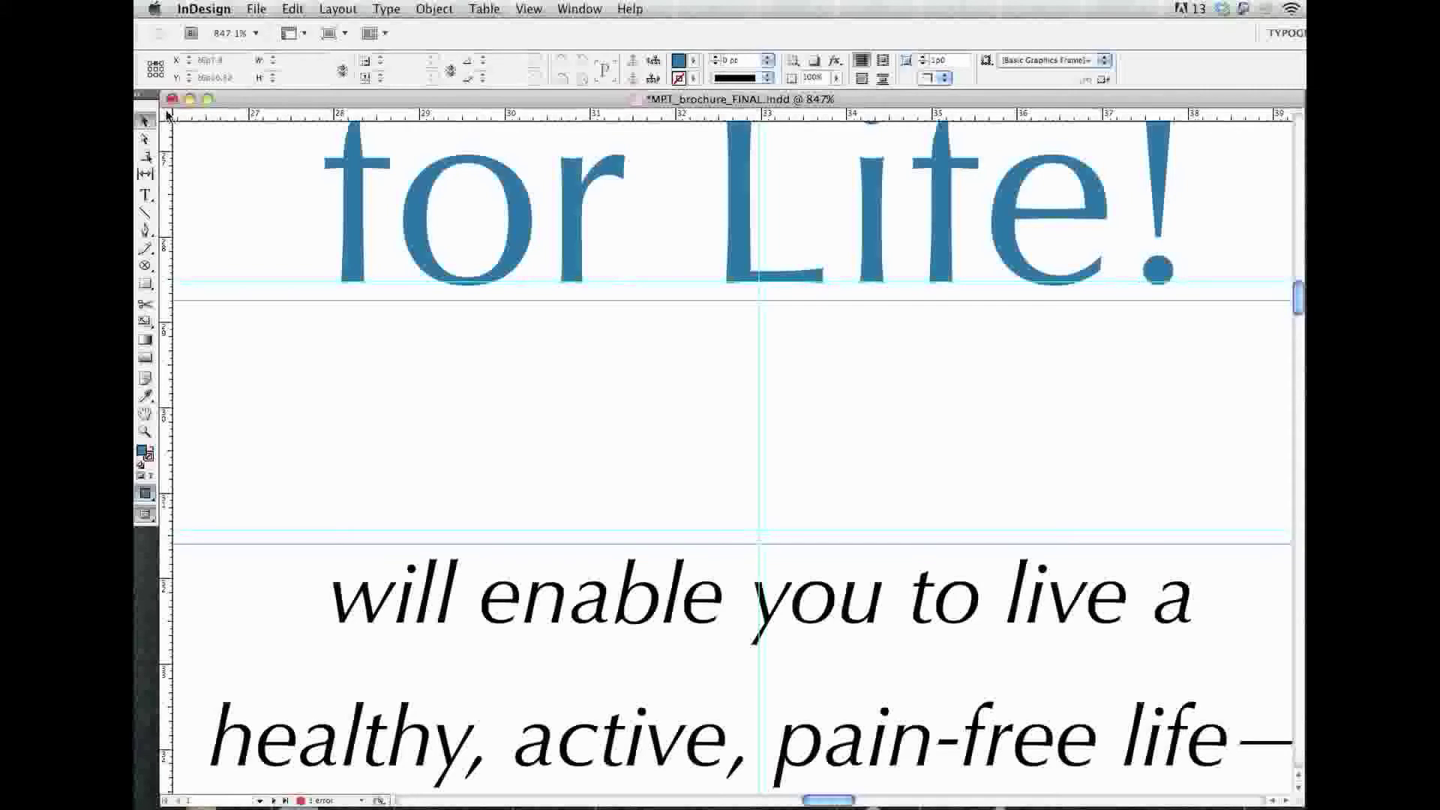
Switch the horizontal ruler from picas to agates using the ruler's units menu.
right_click(167, 112)
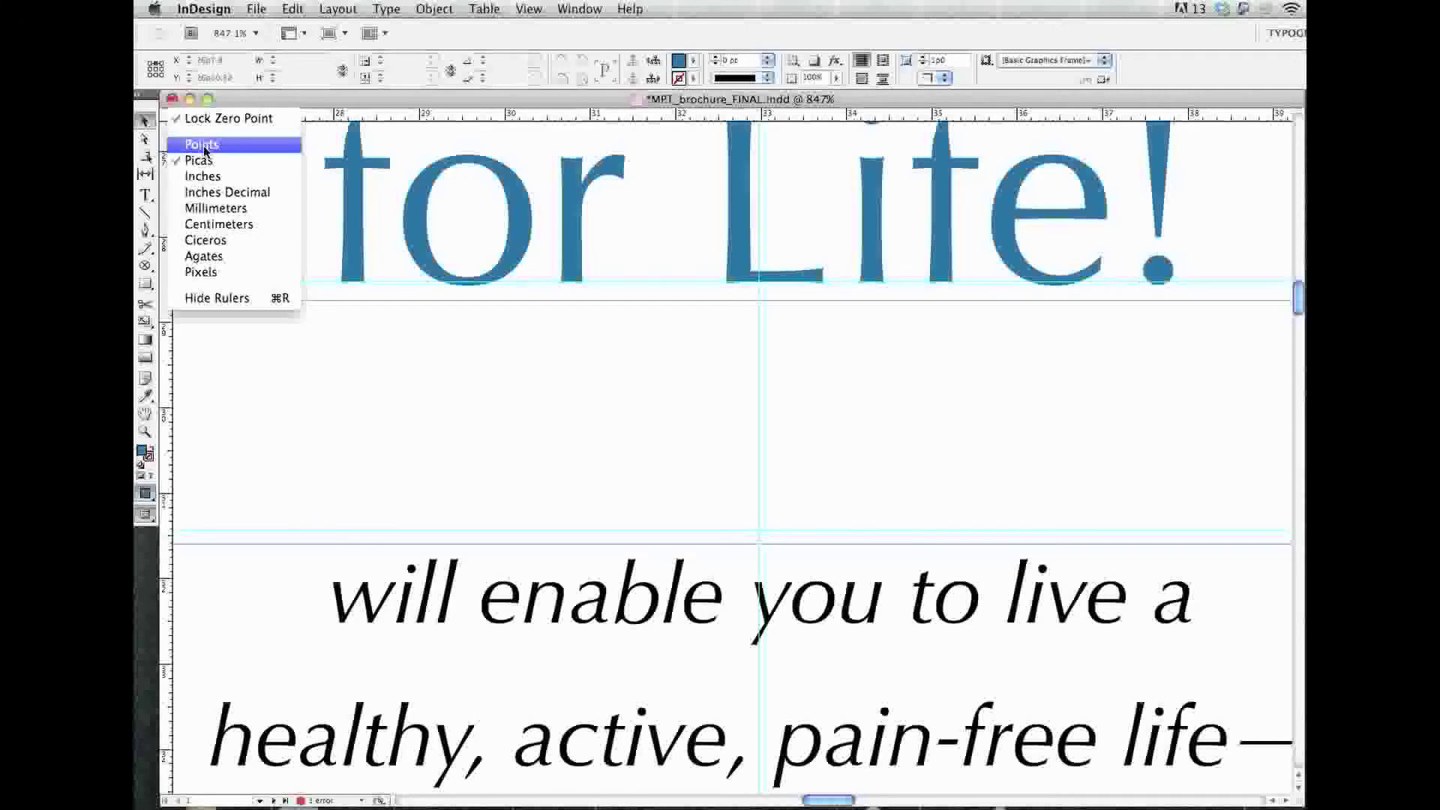
click(230, 261)
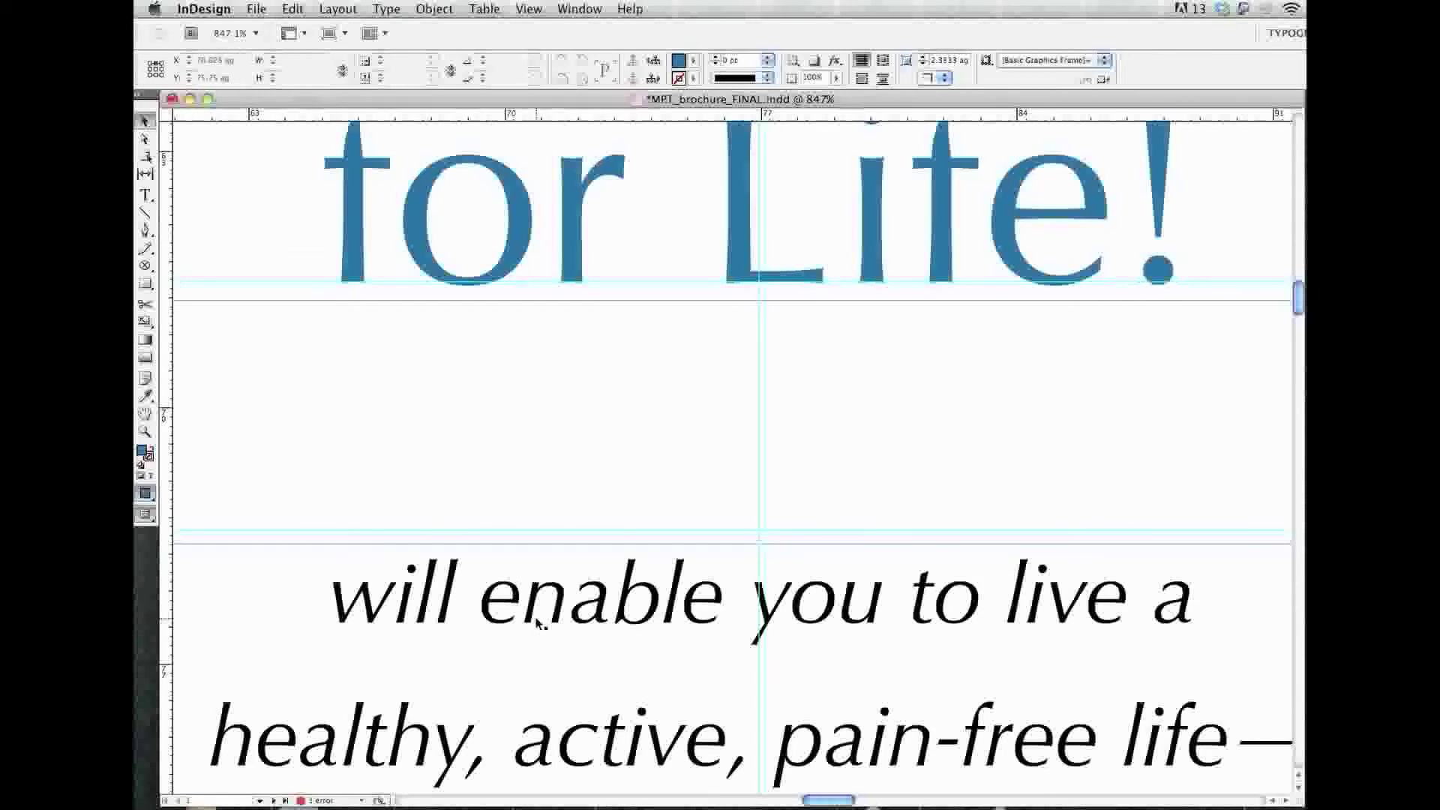
scroll(517, 629, up, 3)
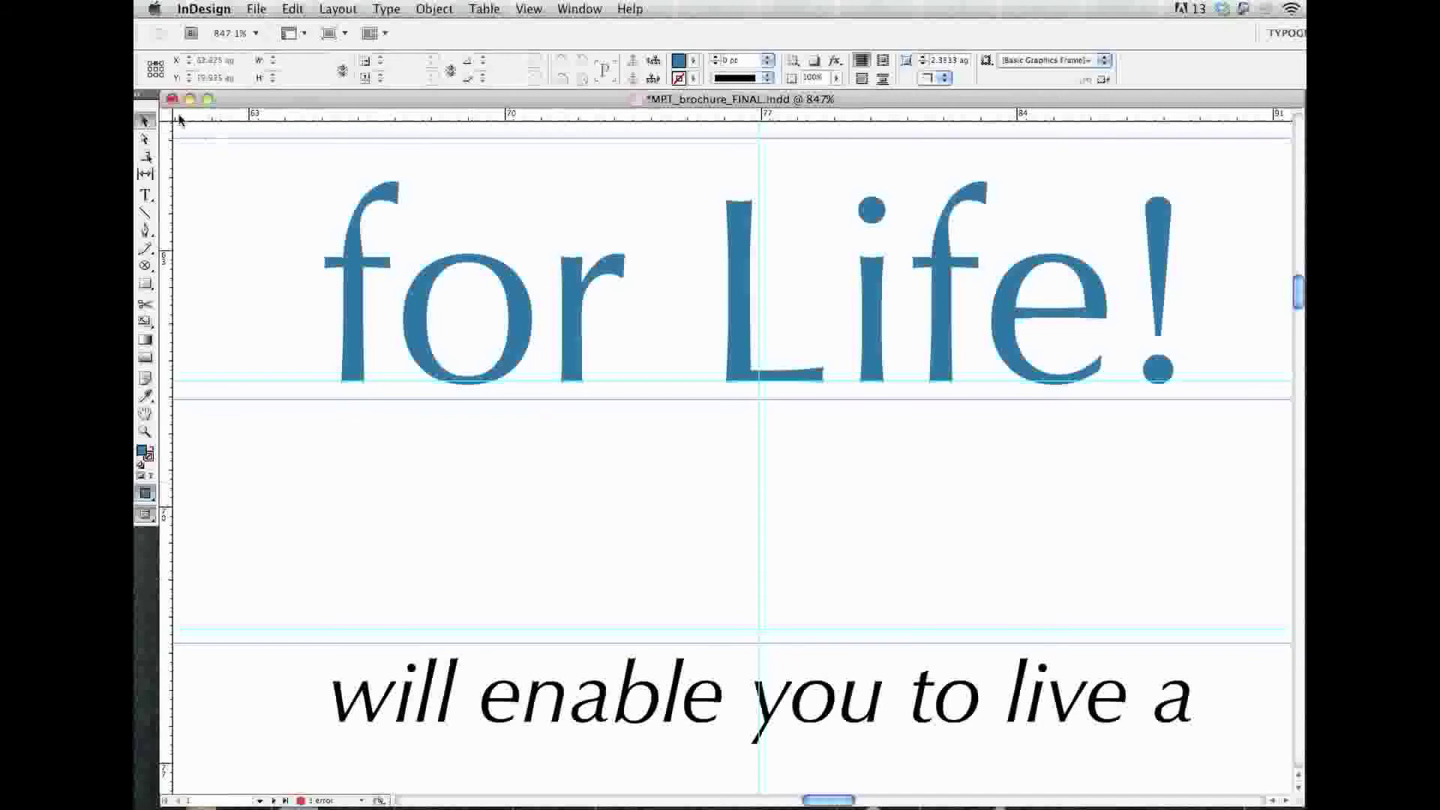
right_click(166, 120)
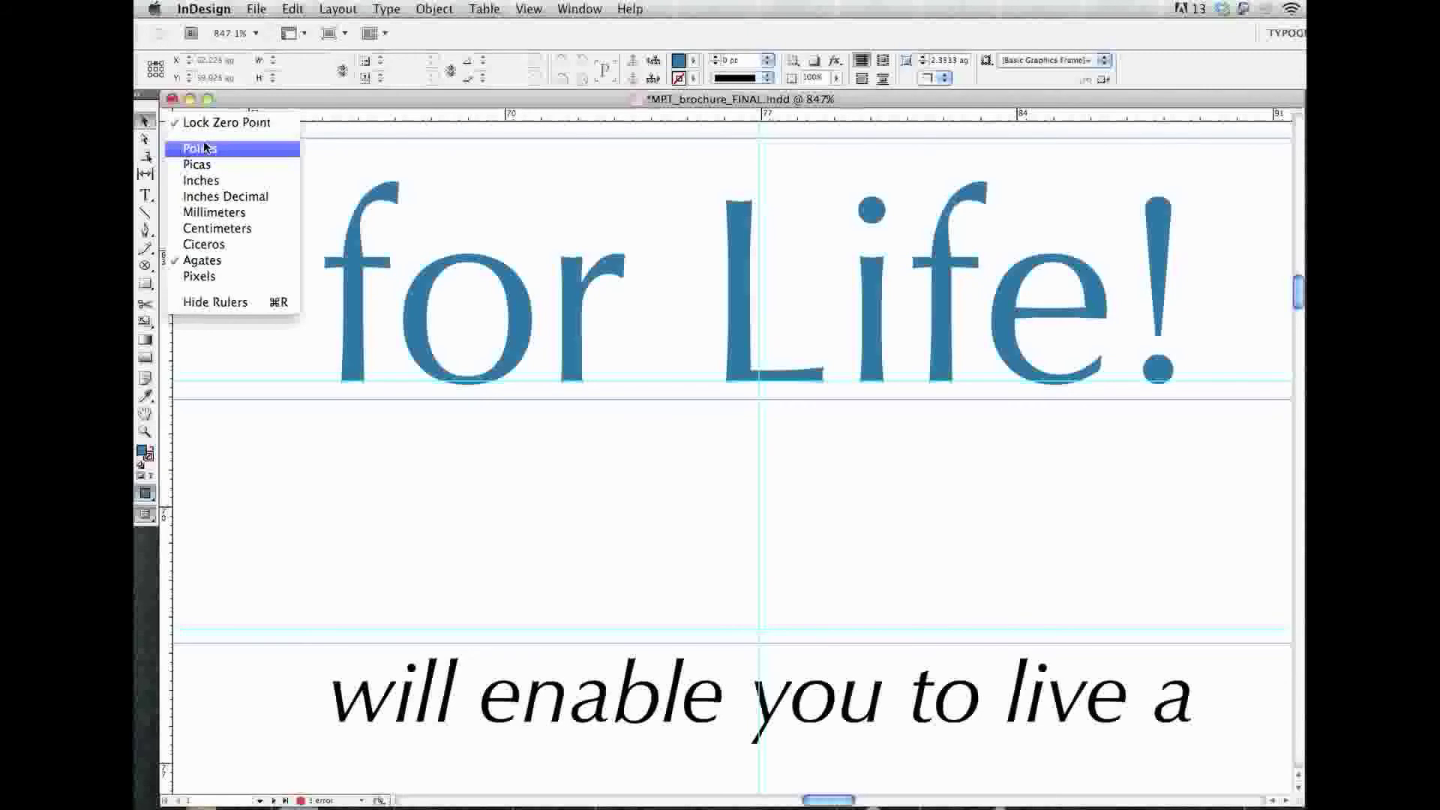
click(481, 178)
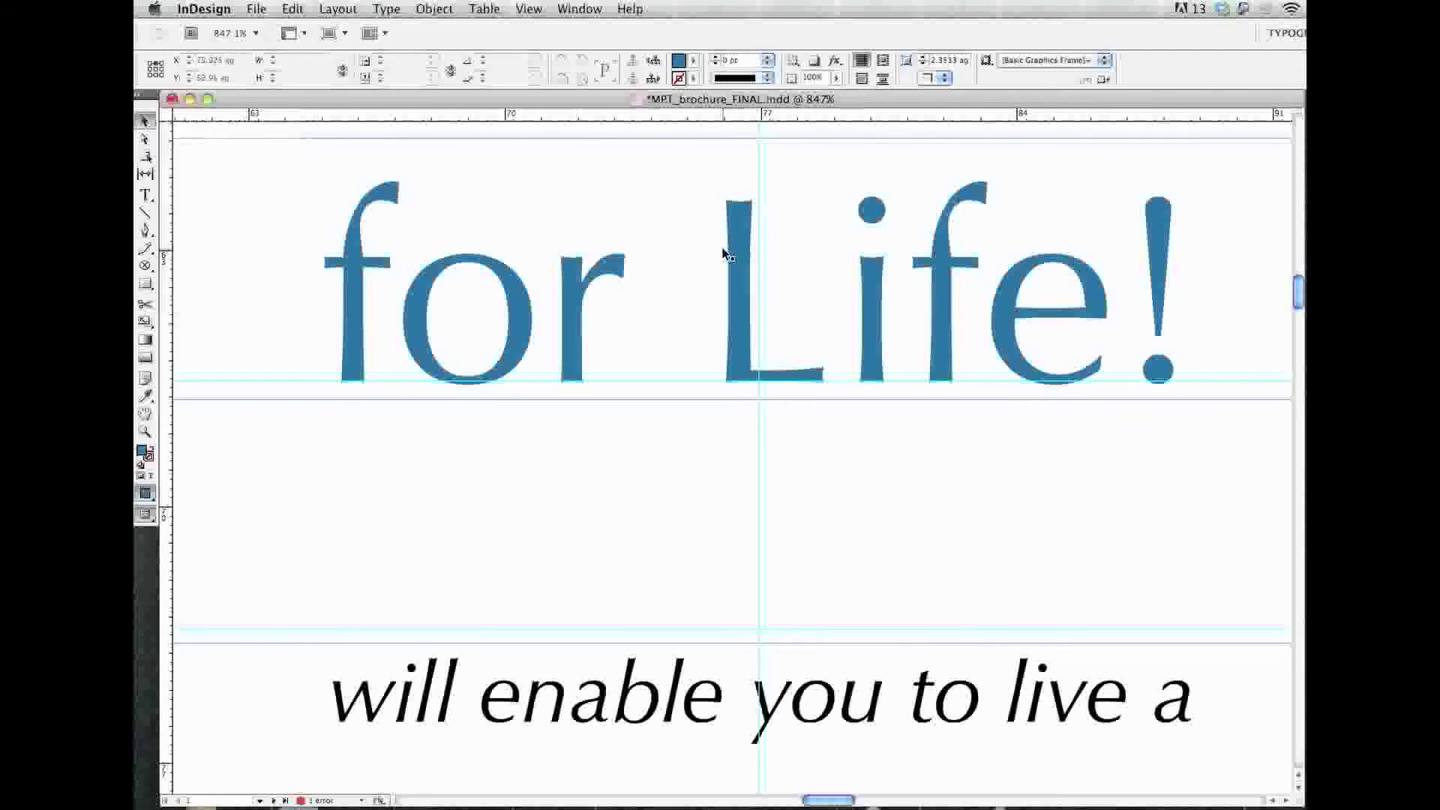